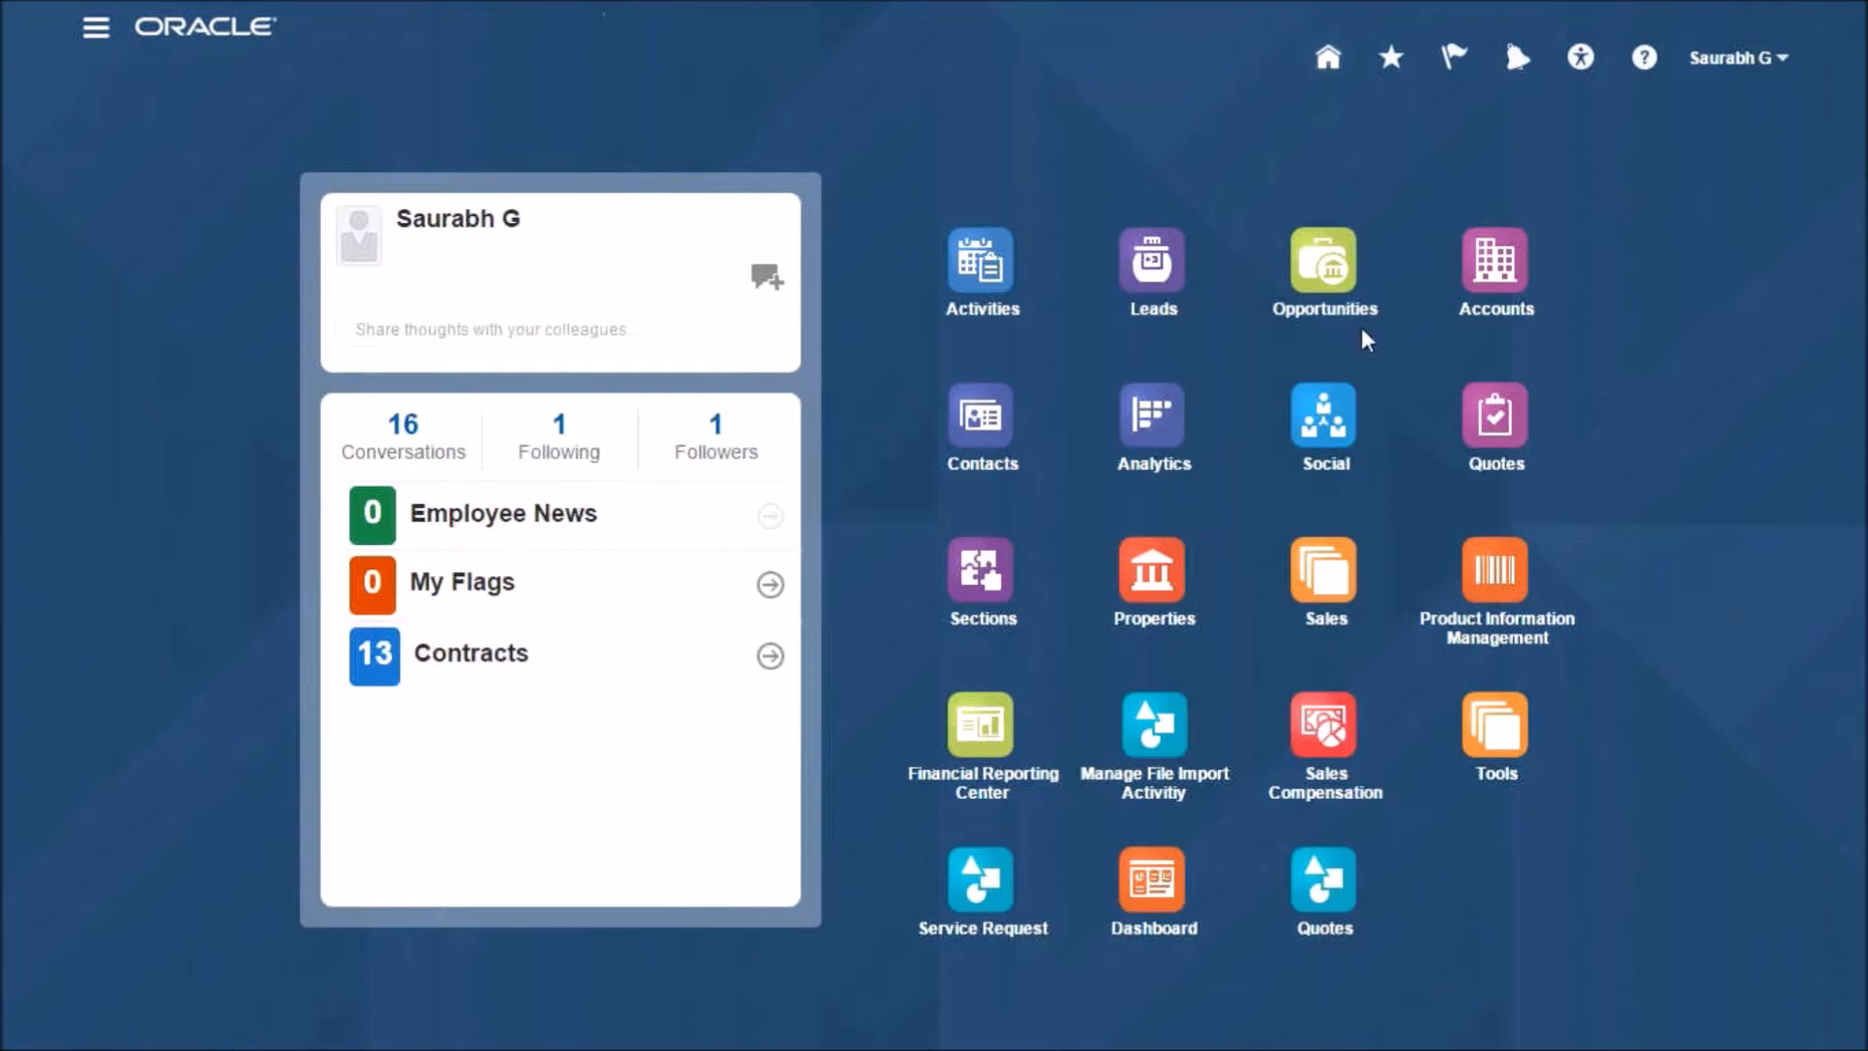
- Show My Team and Territory Accounts and open the Greenville-Hospitals account
click(1481, 257)
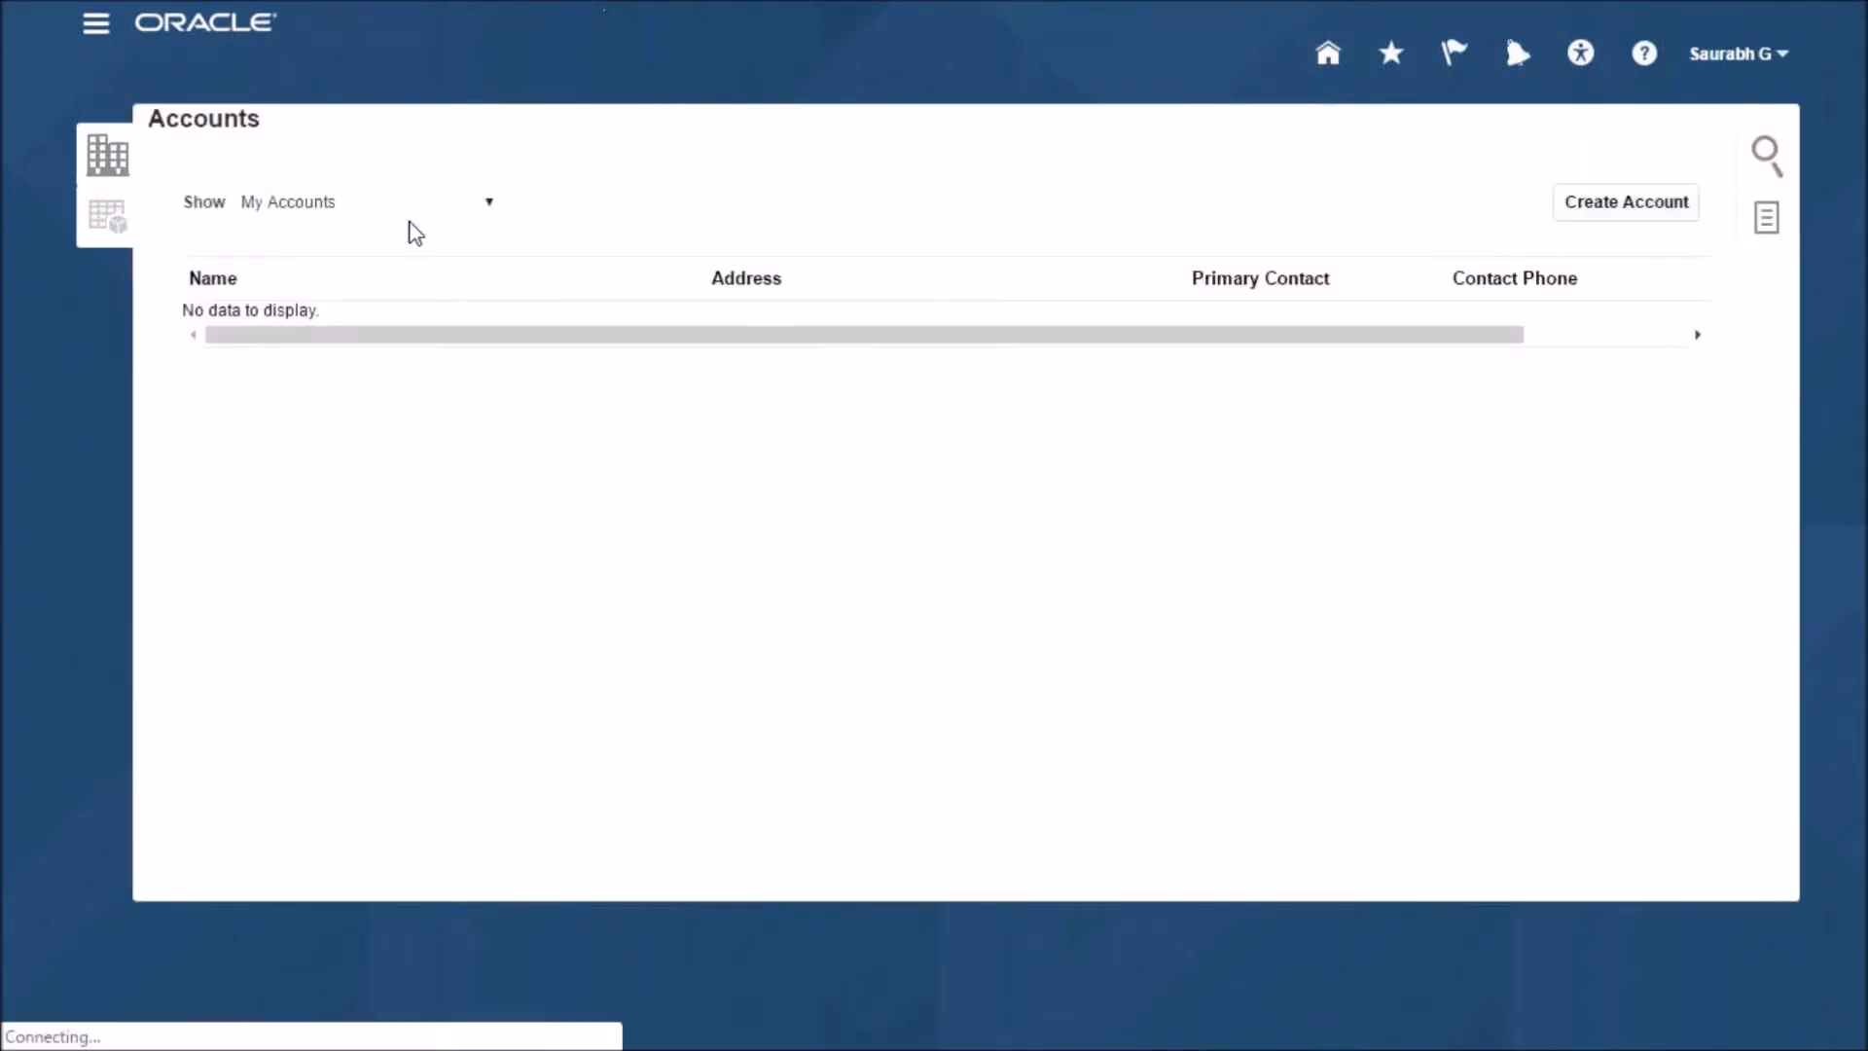
click(415, 214)
click(373, 255)
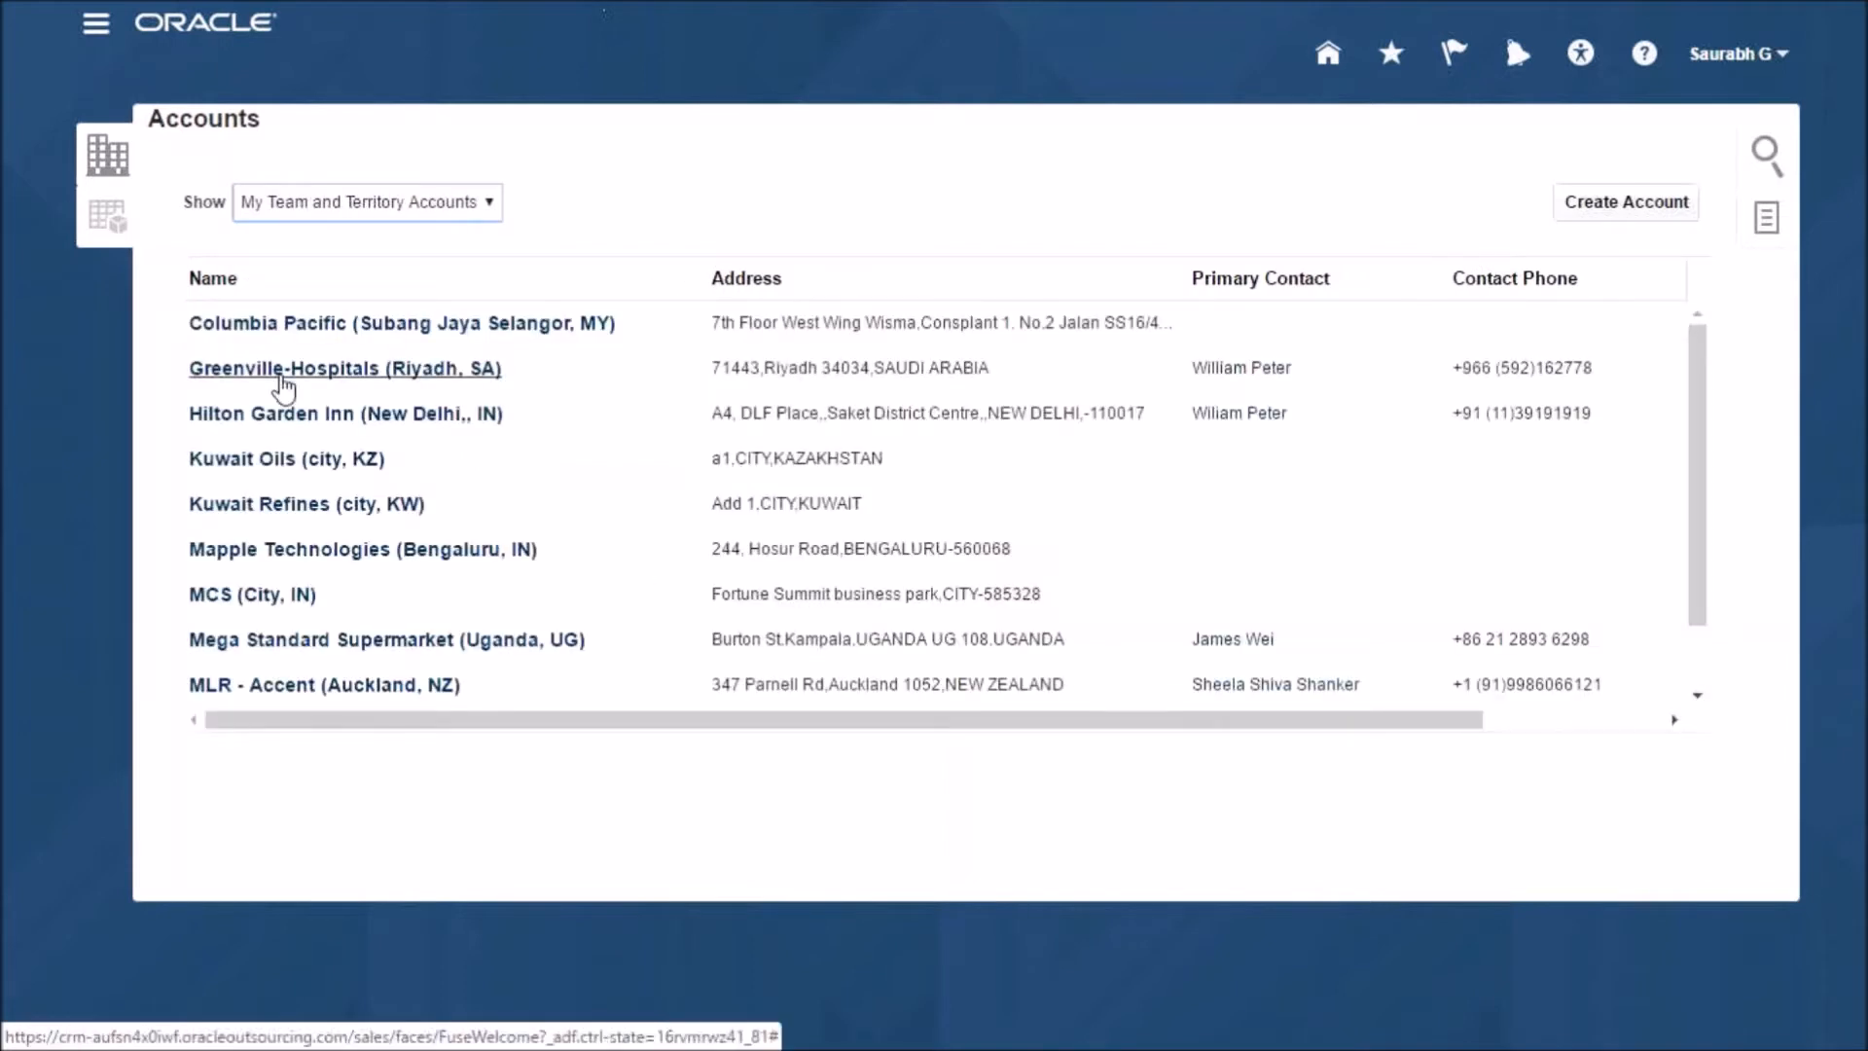
click(284, 374)
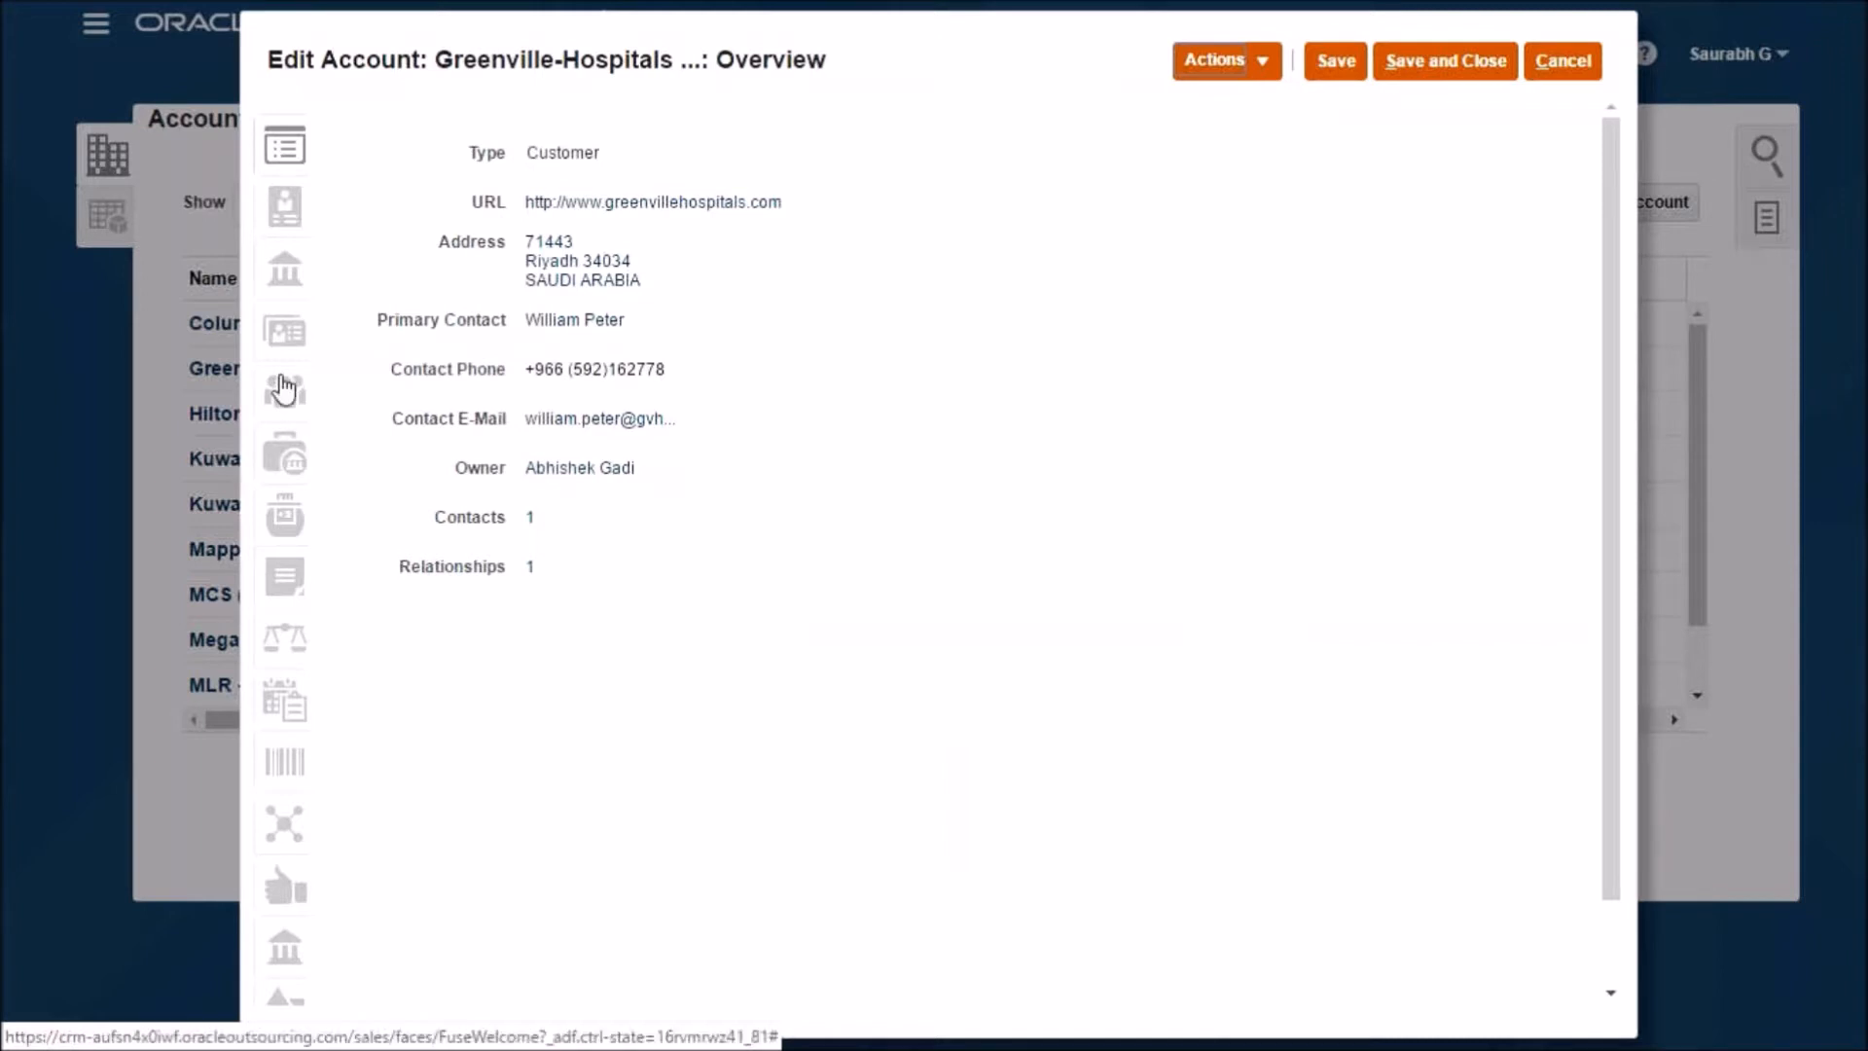
- Open the account's Medical Supplies contract and start creating a quote from it
click(280, 466)
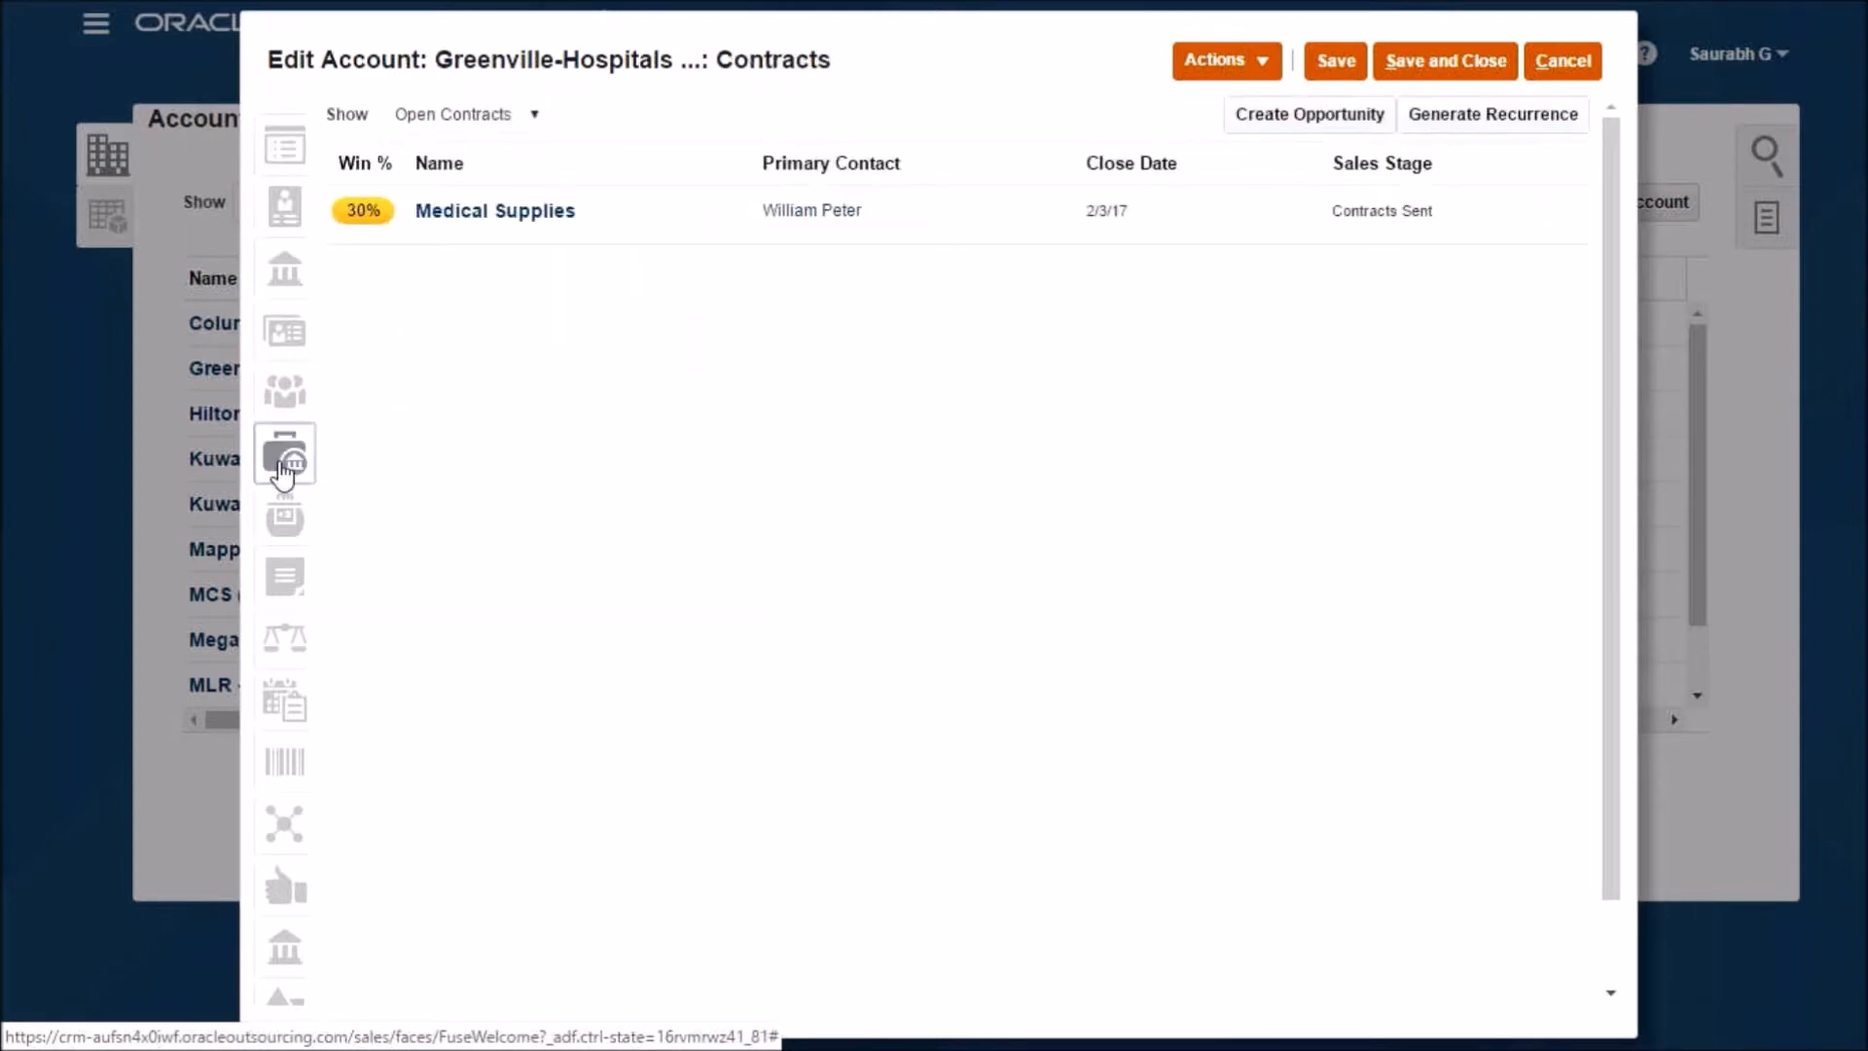
click(507, 216)
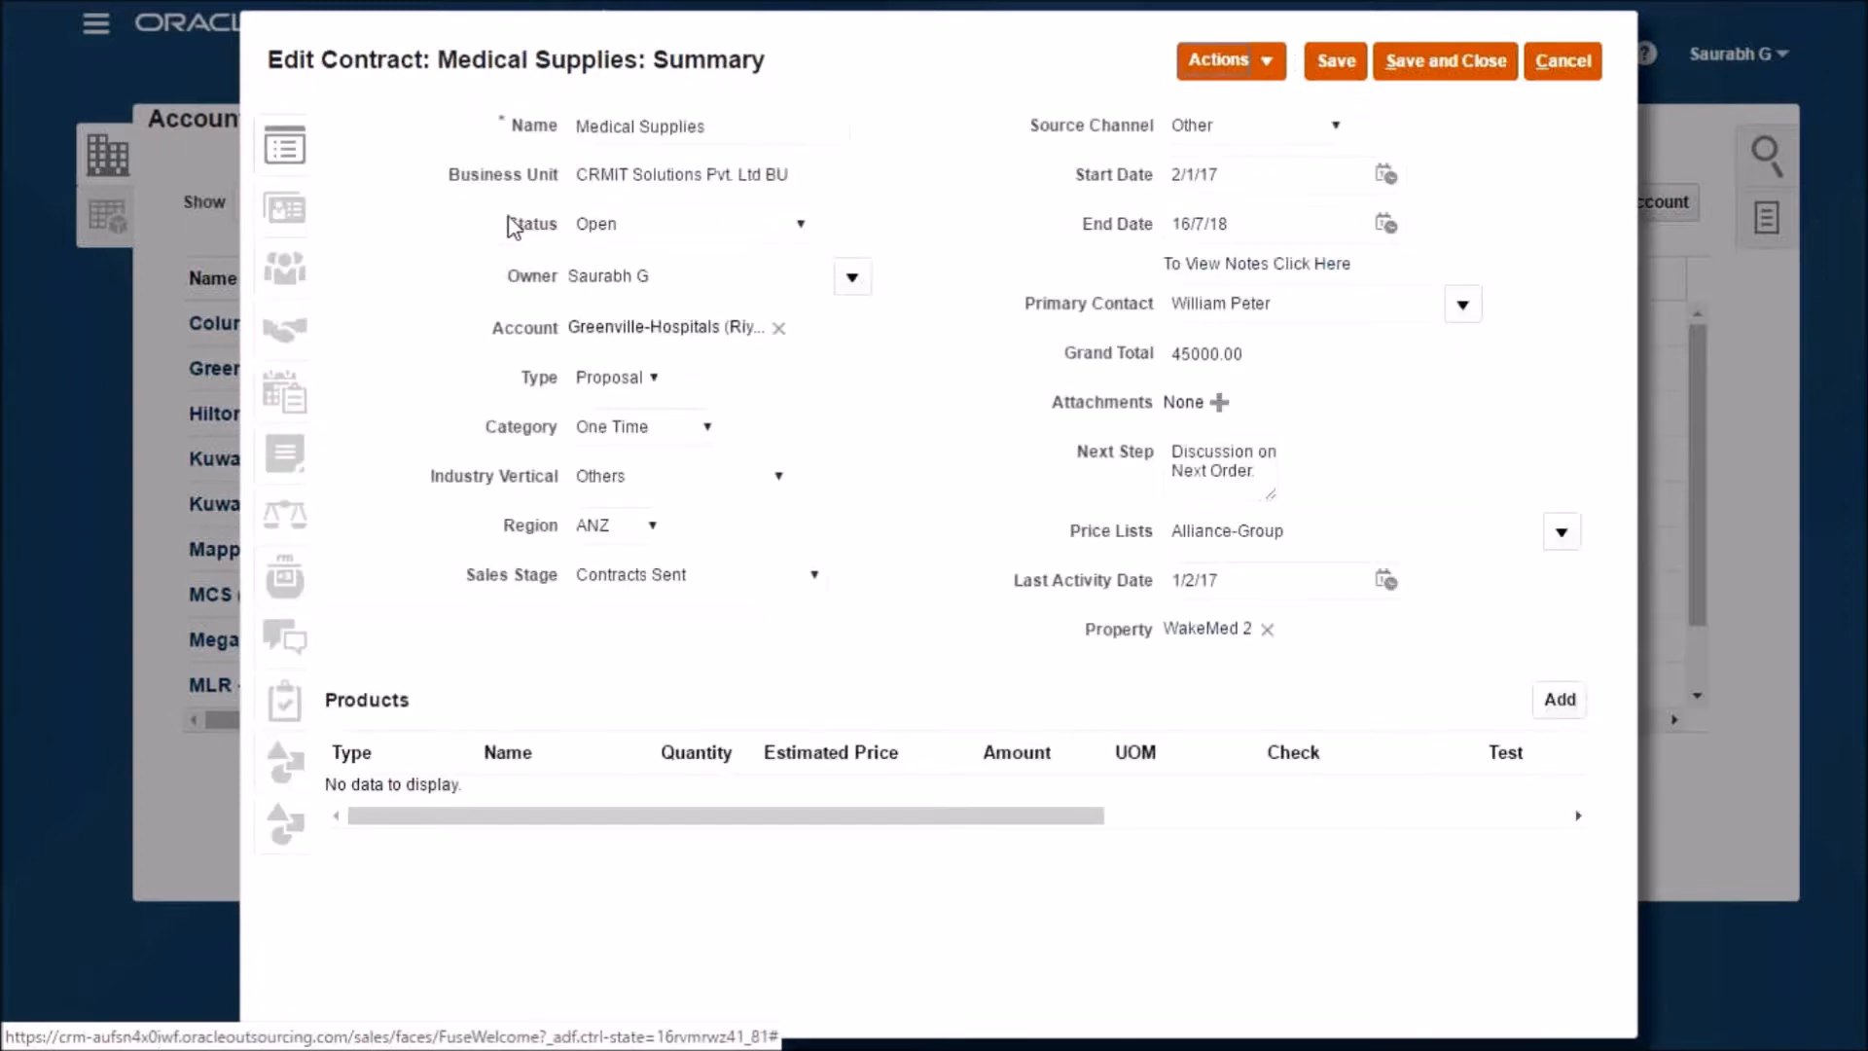
click(1215, 63)
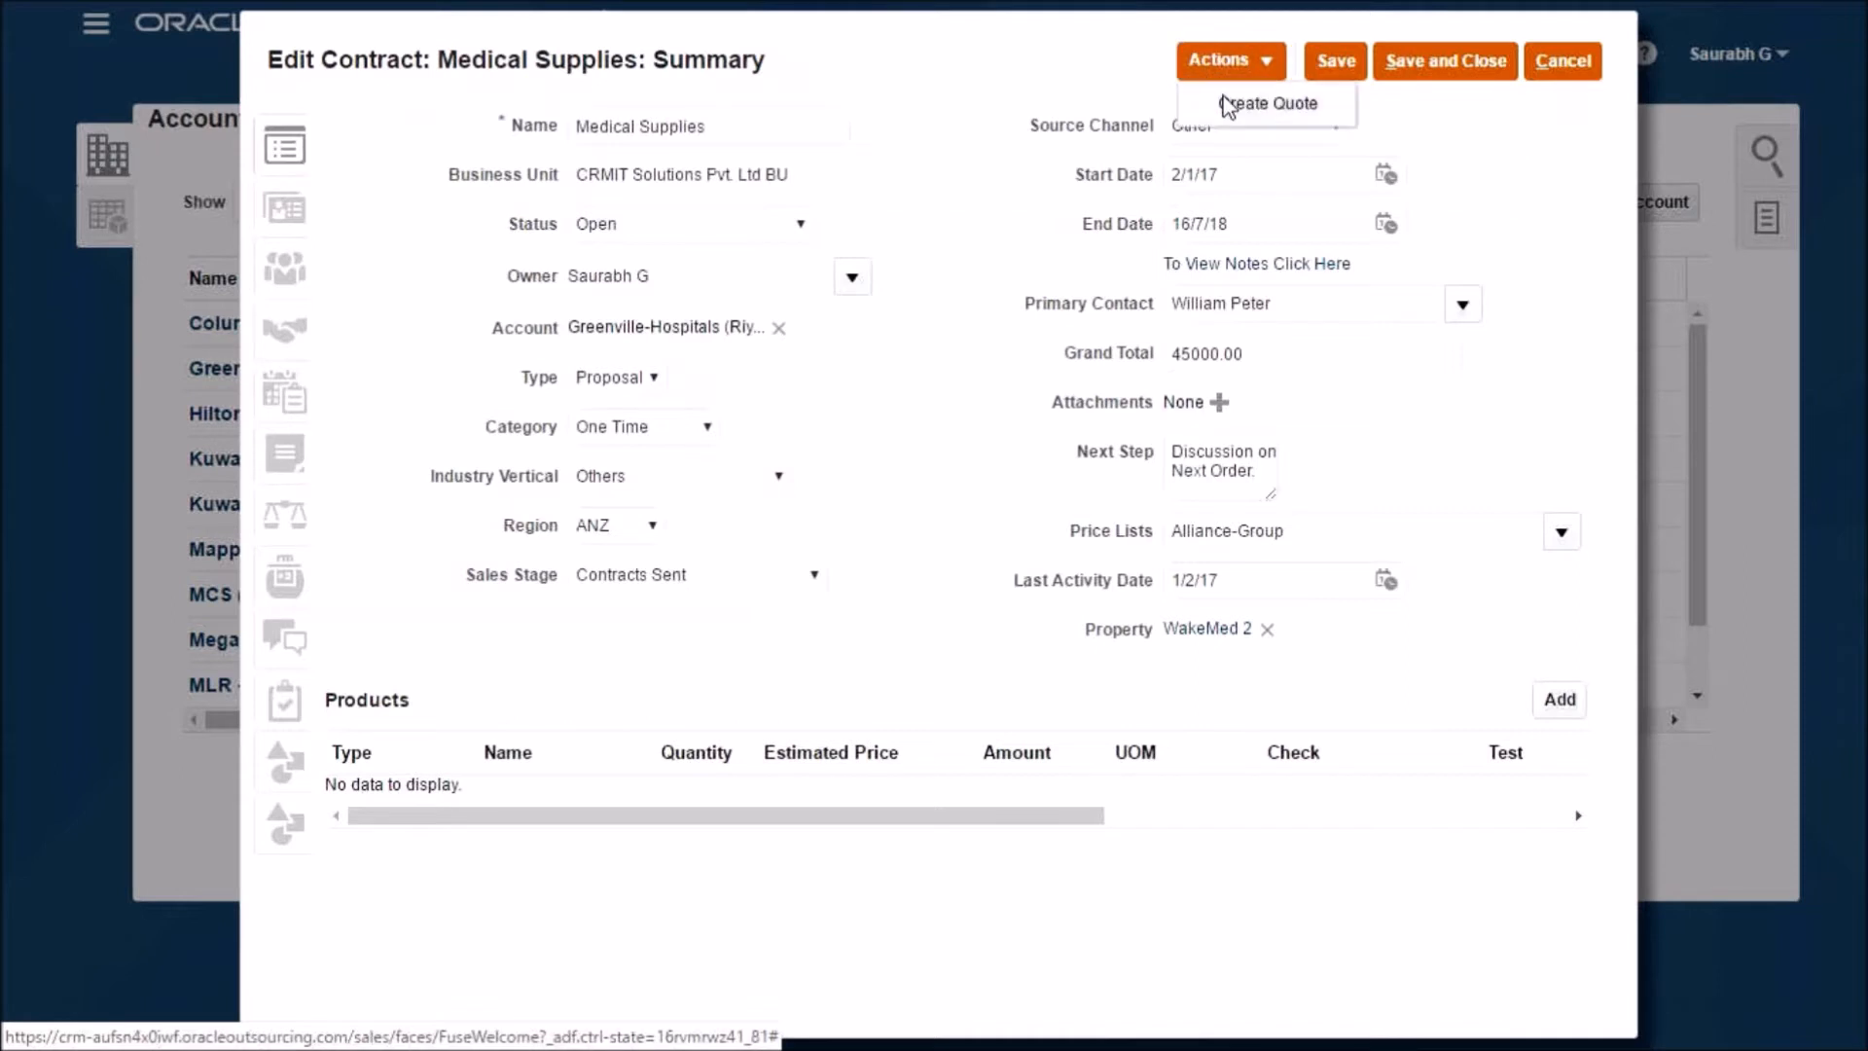
click(1226, 103)
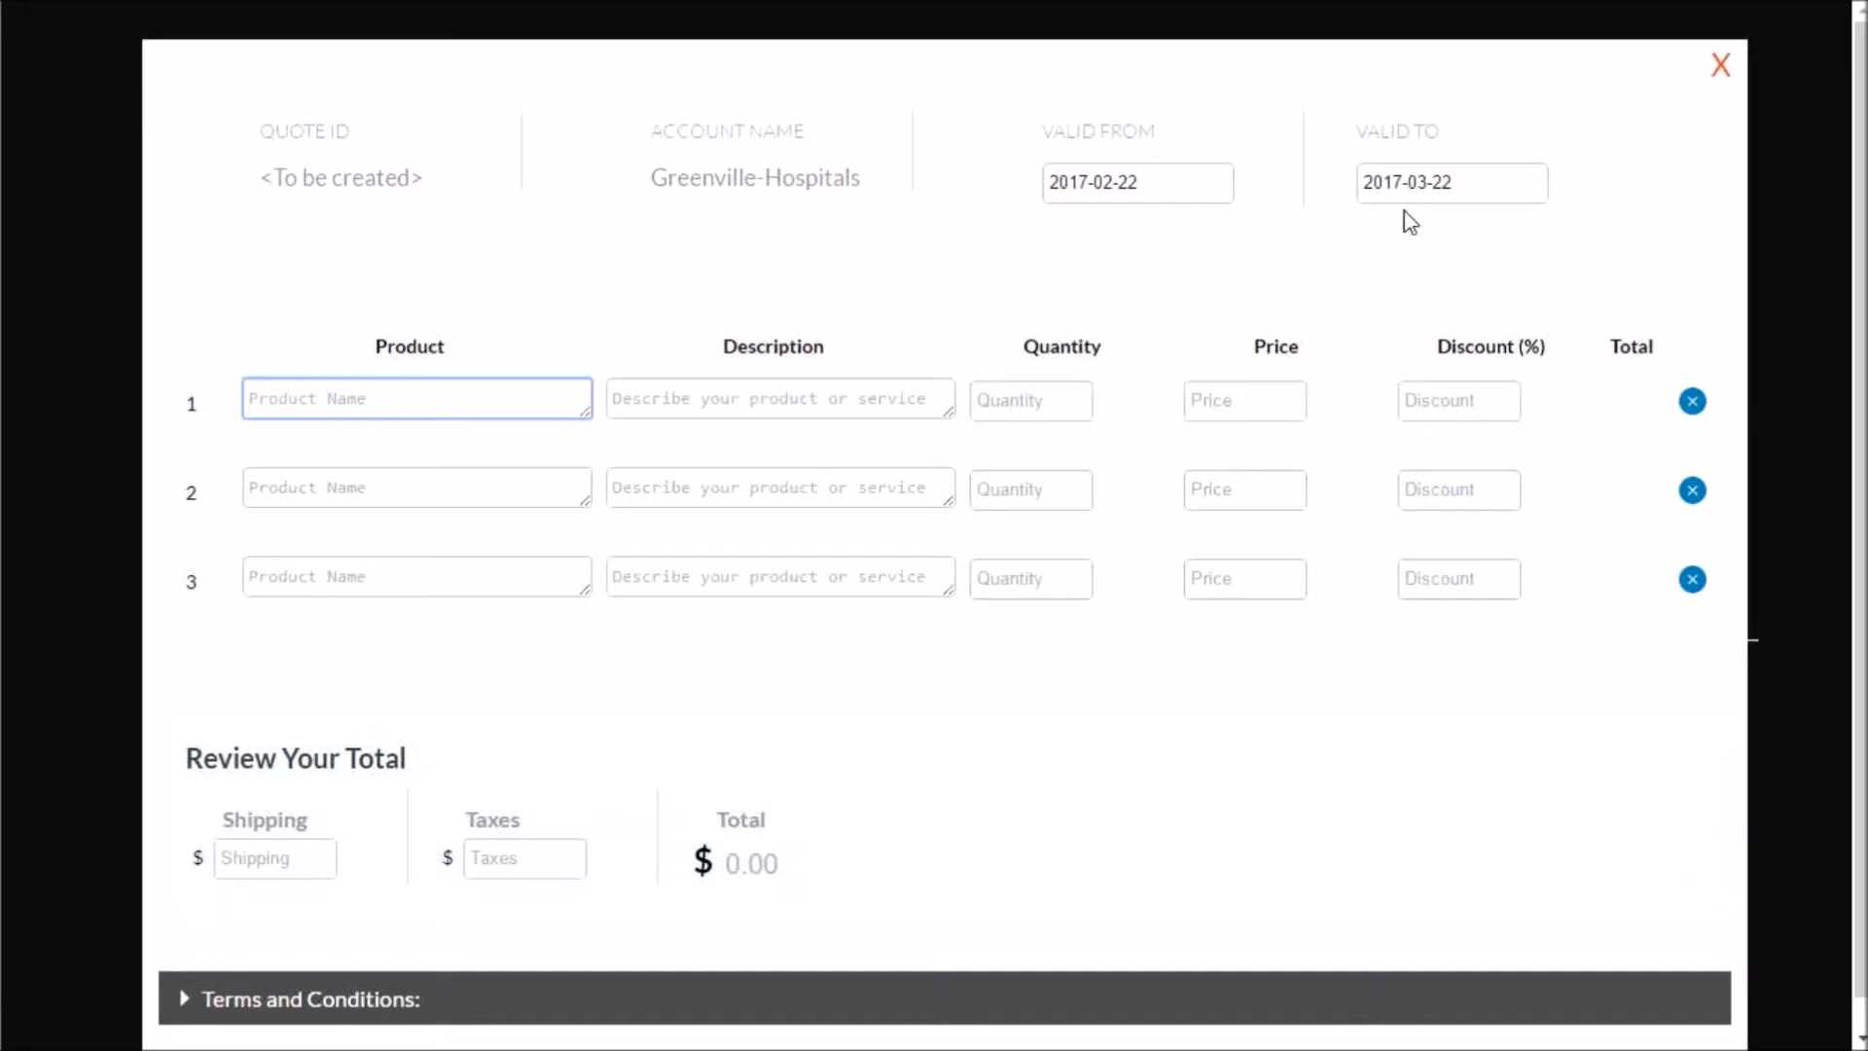
- Fill the first quote line with product LP_001, quantity 4 and a 15% discount
text(LP)
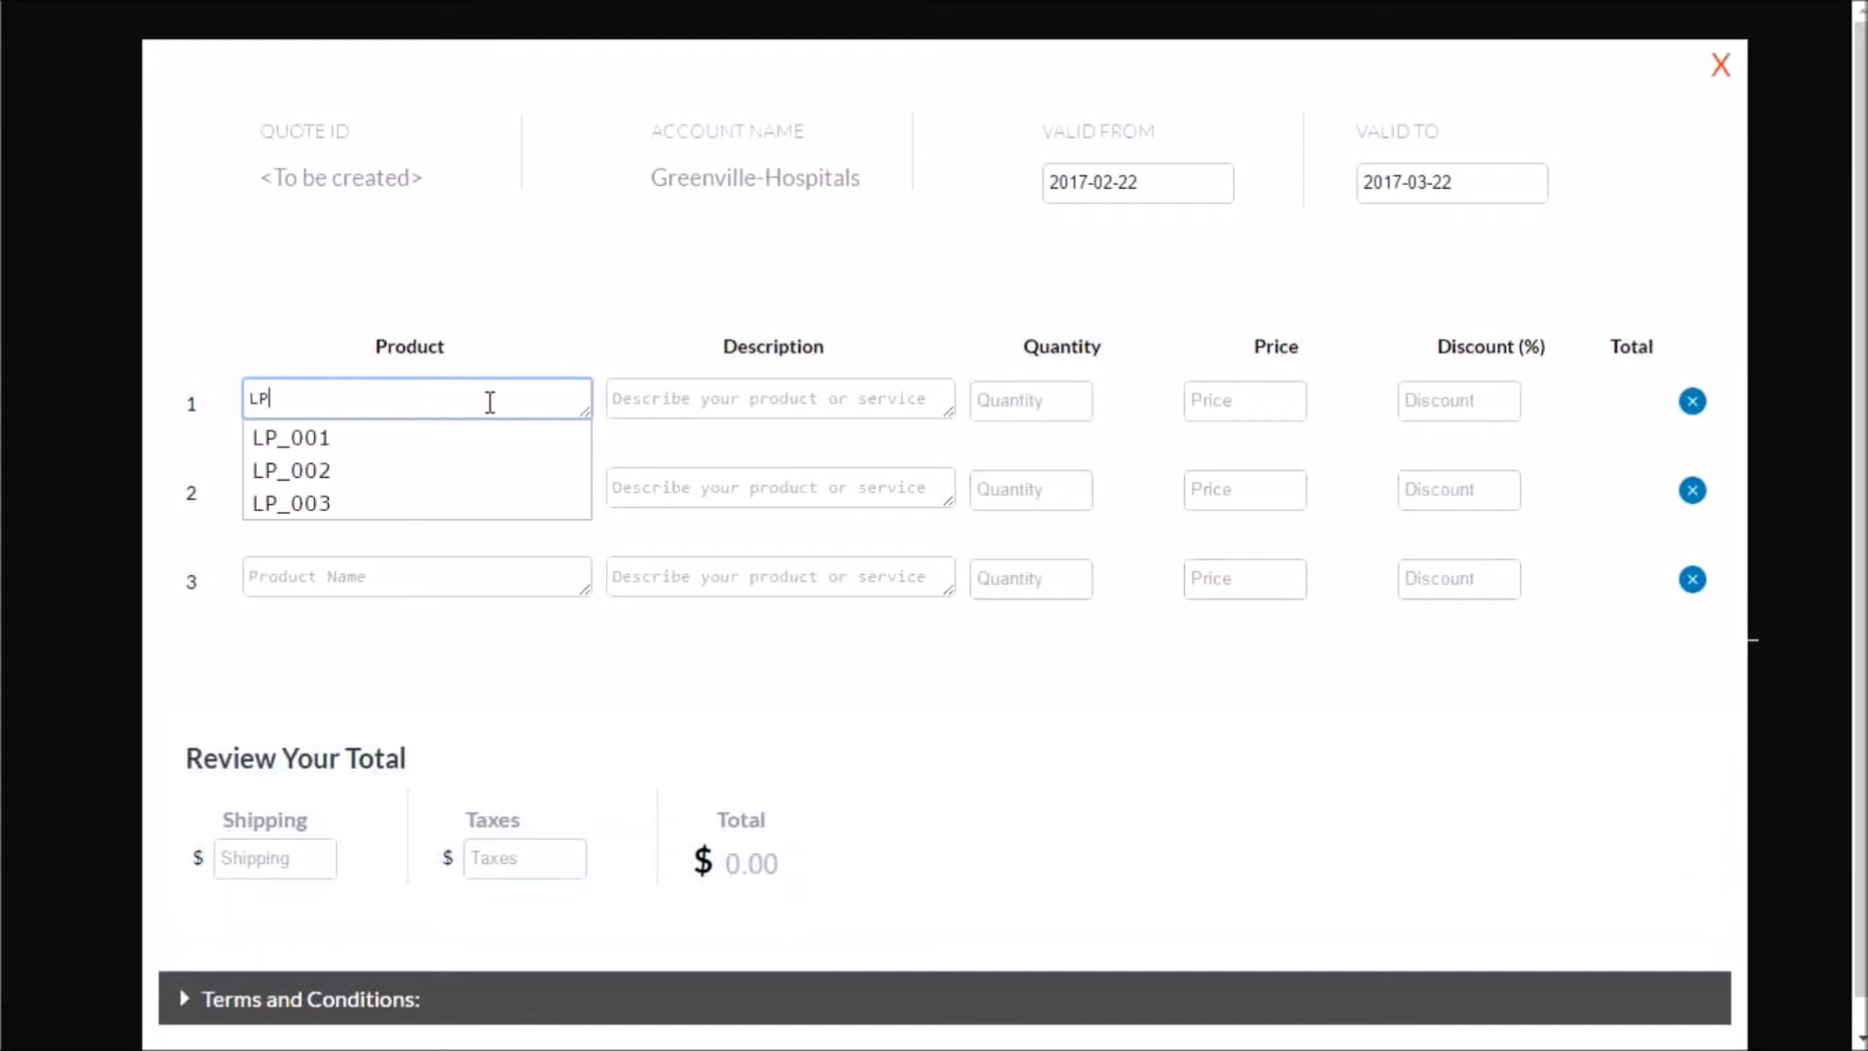
click(490, 437)
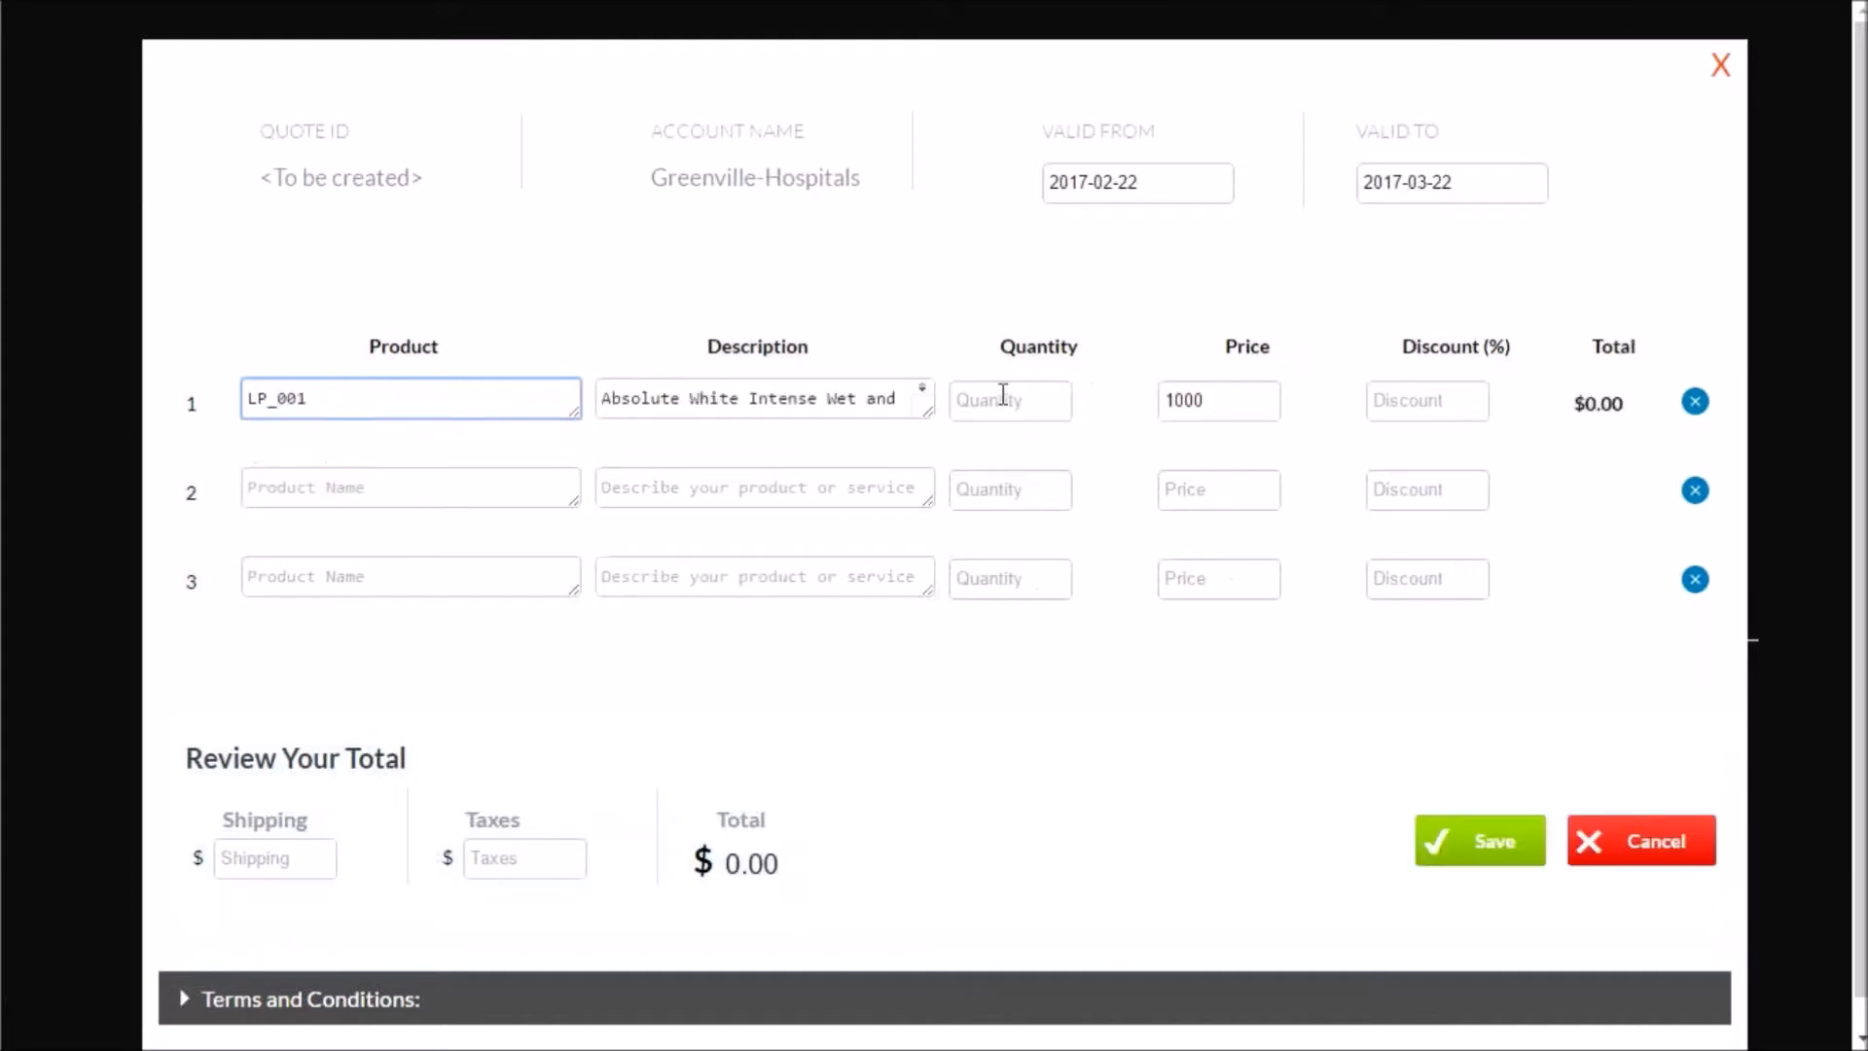
click(1003, 396)
text(4)
key(Tab)
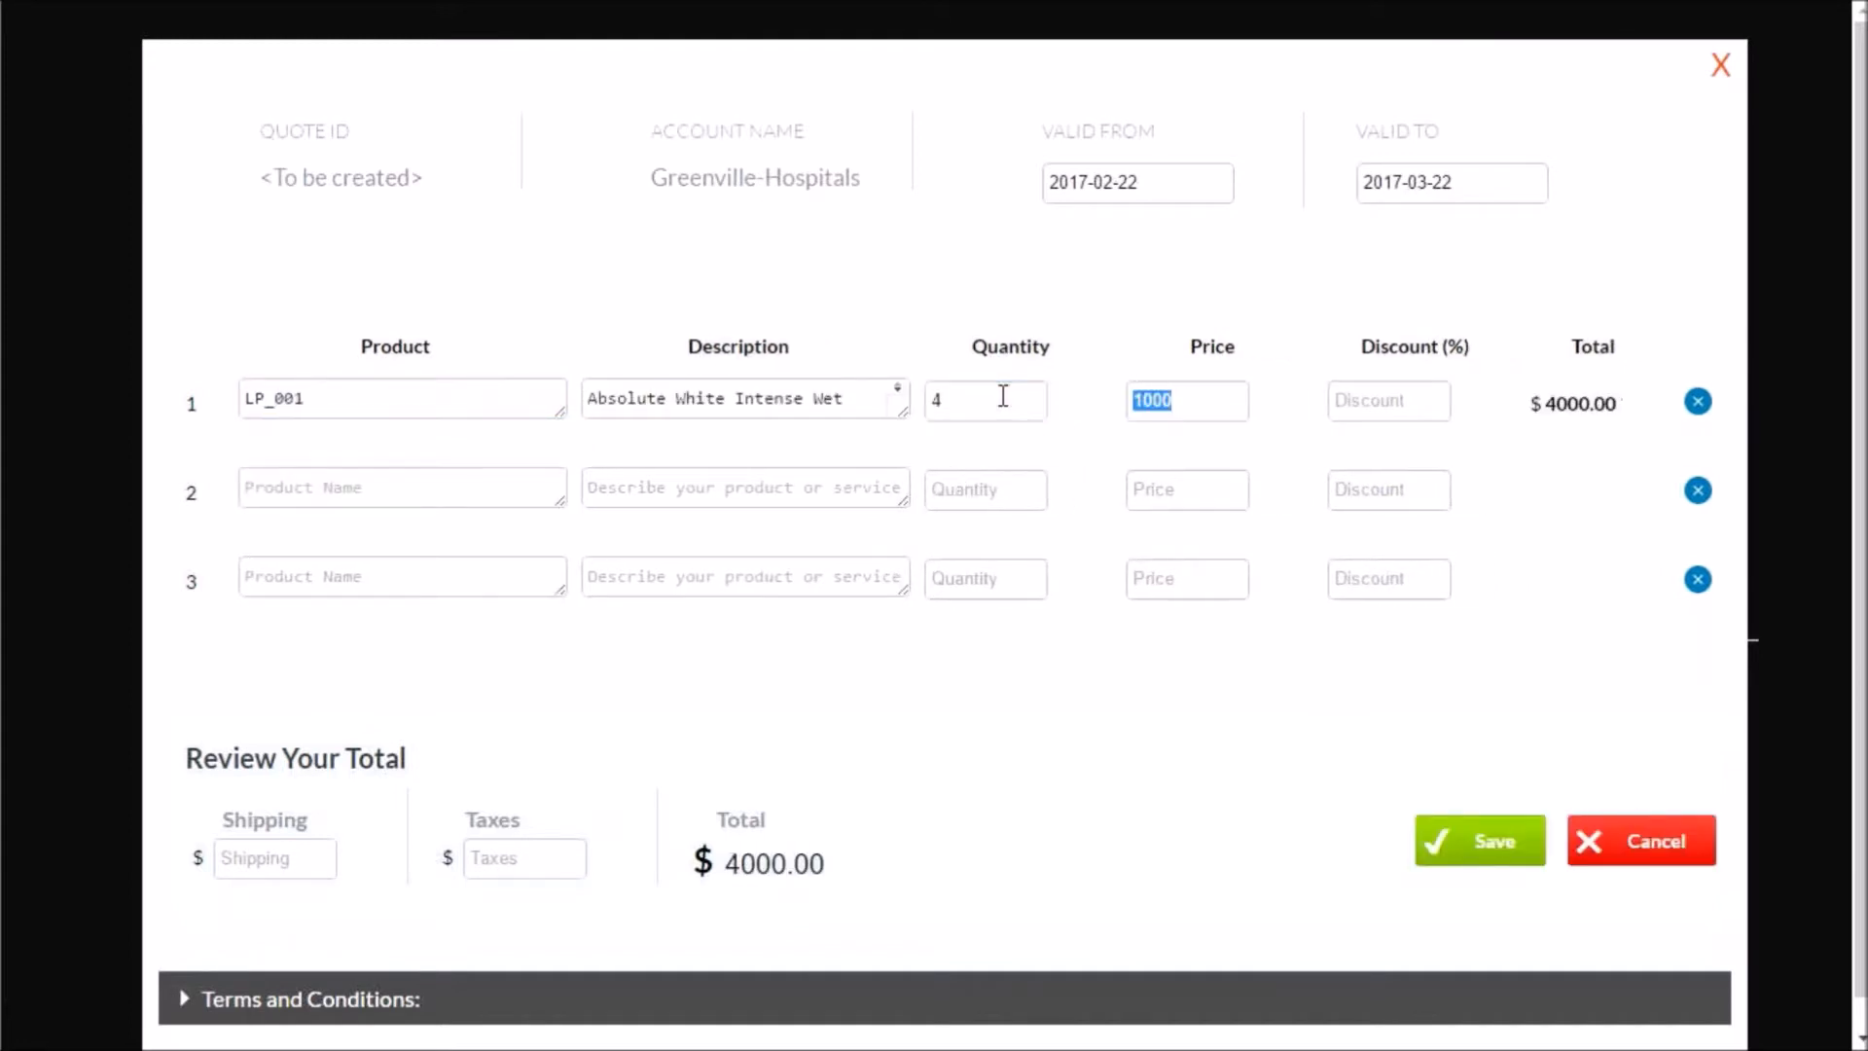
key(Tab)
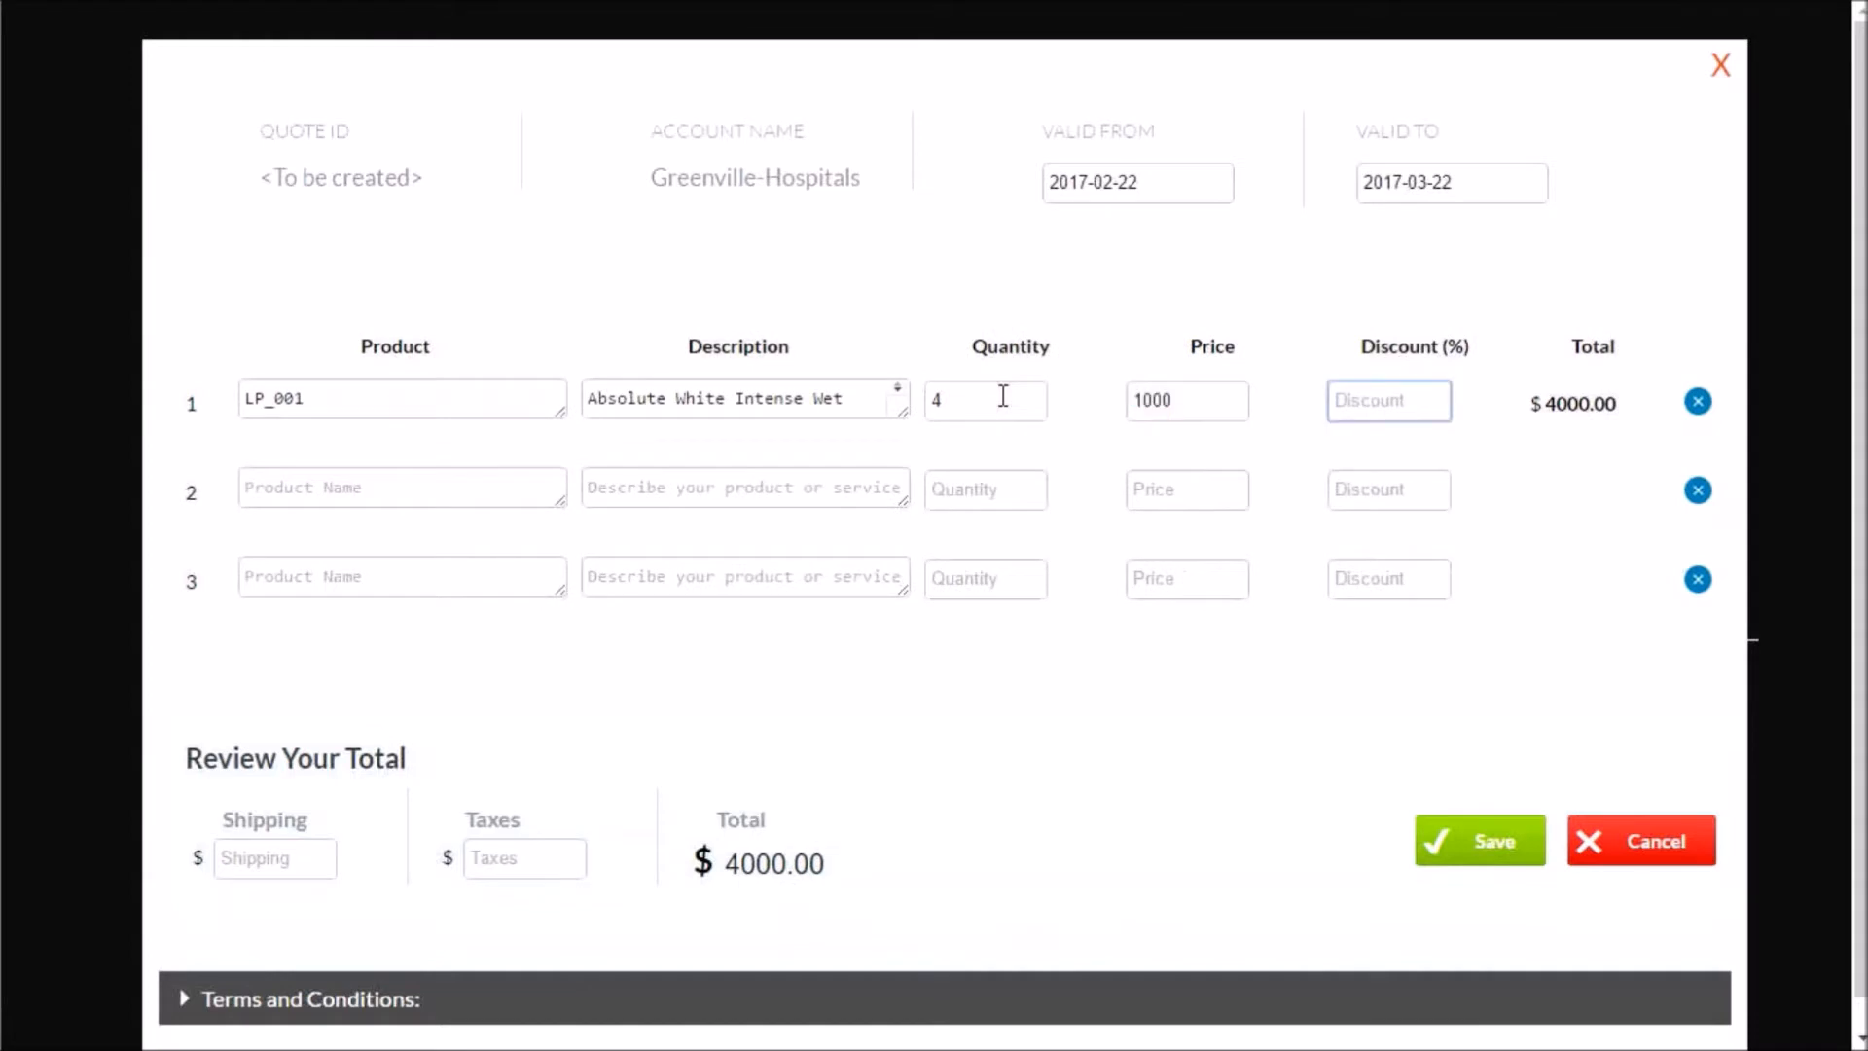
text(15)
key(Tab)
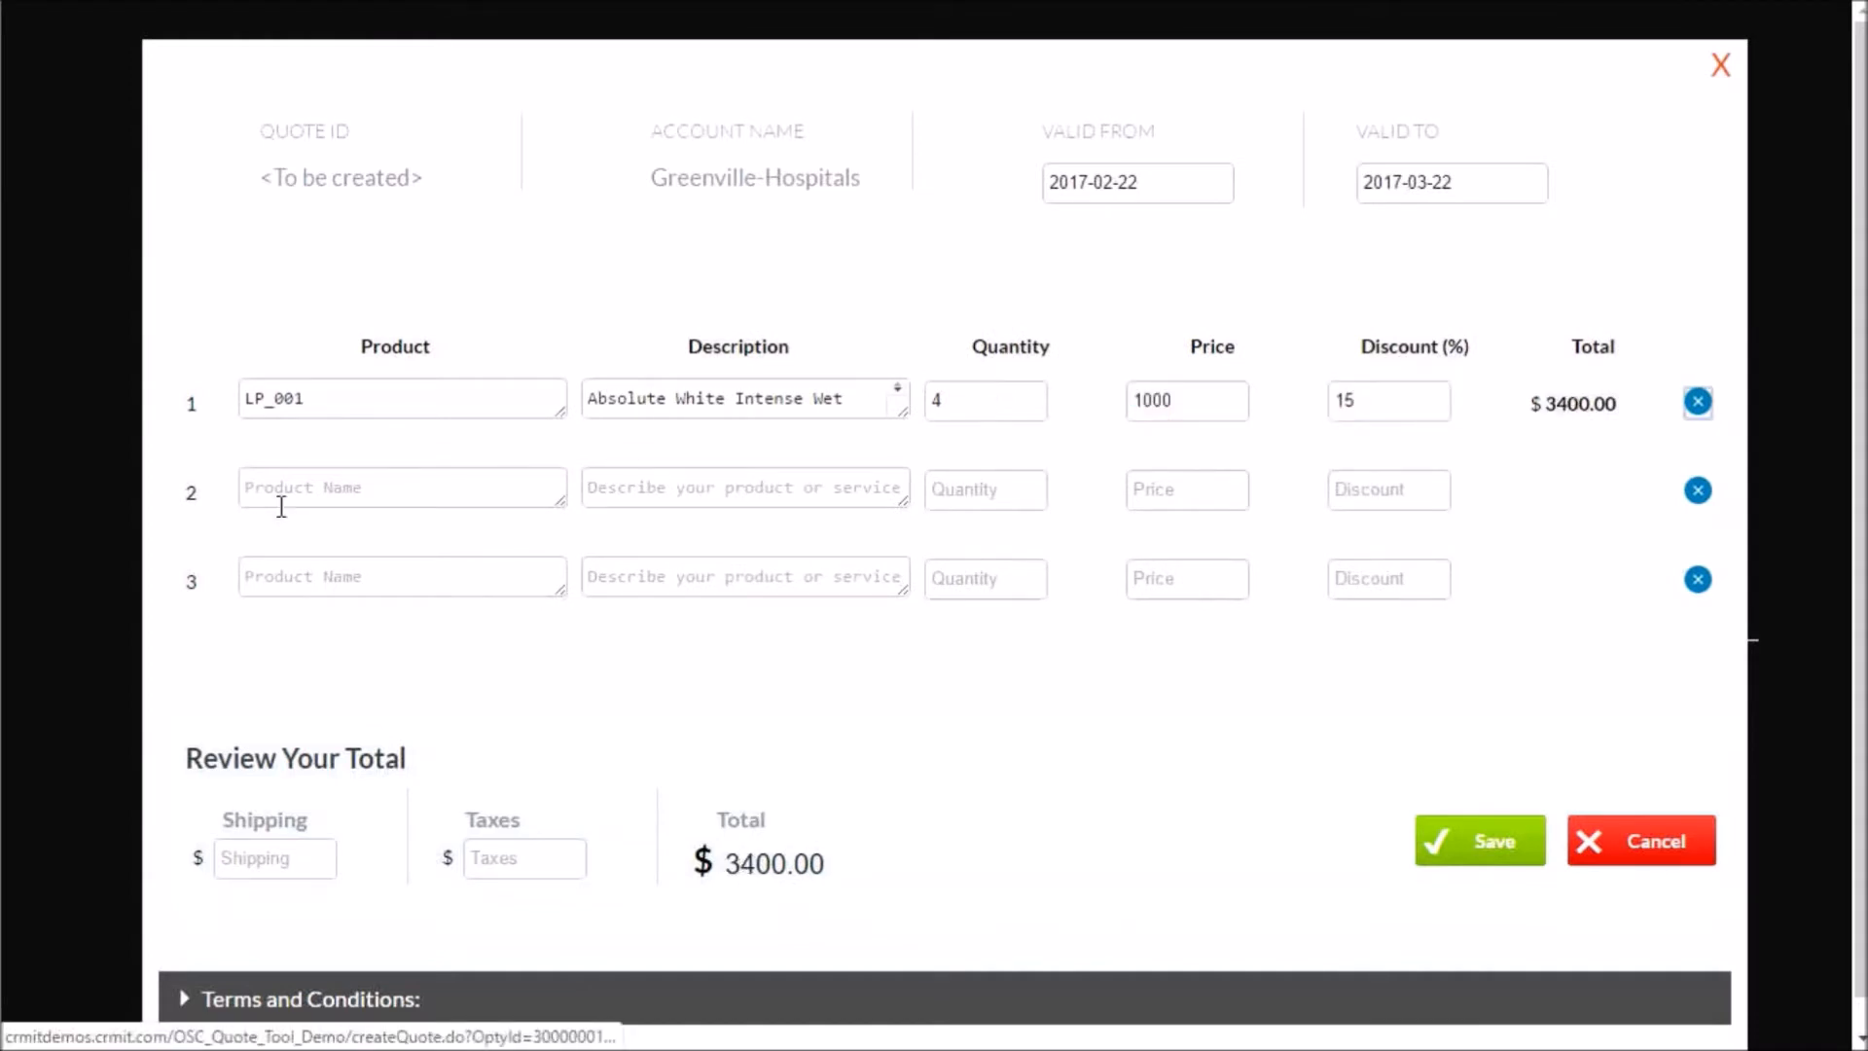
- Fill the second quote line with product LP_002, quantity 25 and a 30% discount
scroll(282, 507, down, 1)
click(305, 468)
text(L)
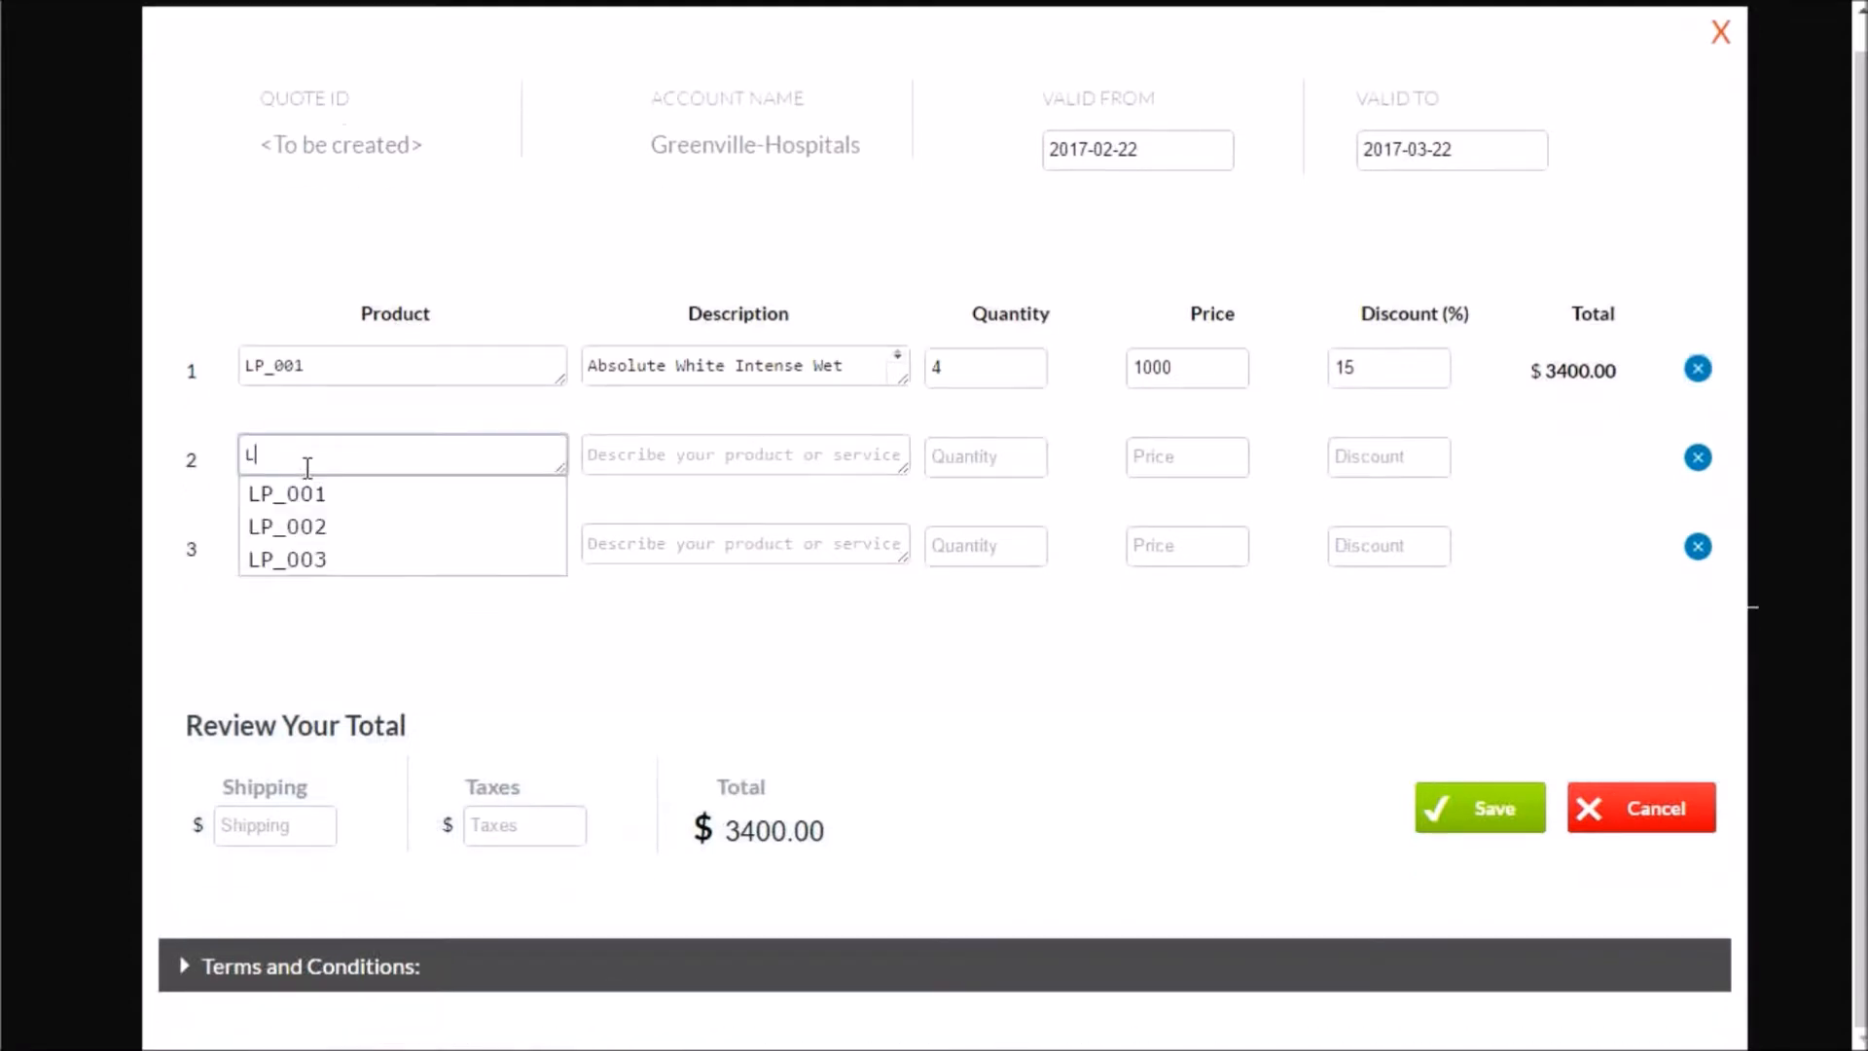
text(P)
click(318, 525)
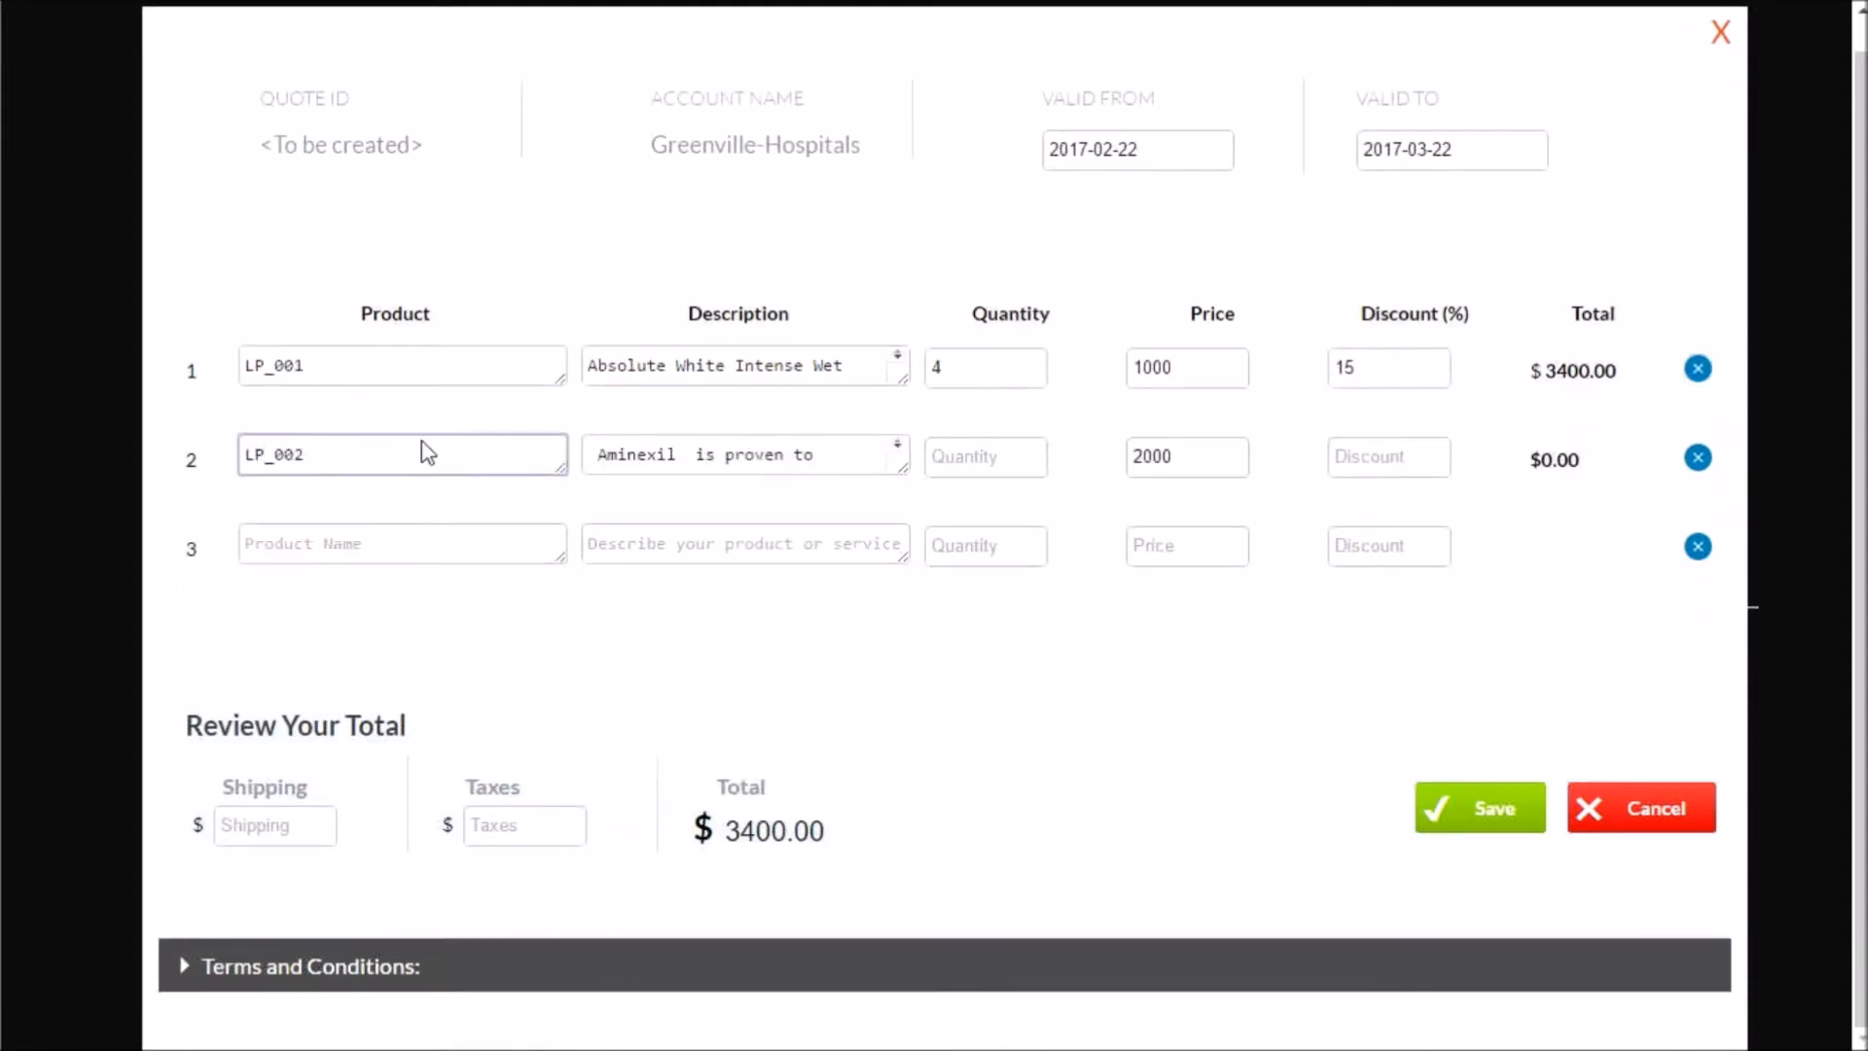
click(993, 469)
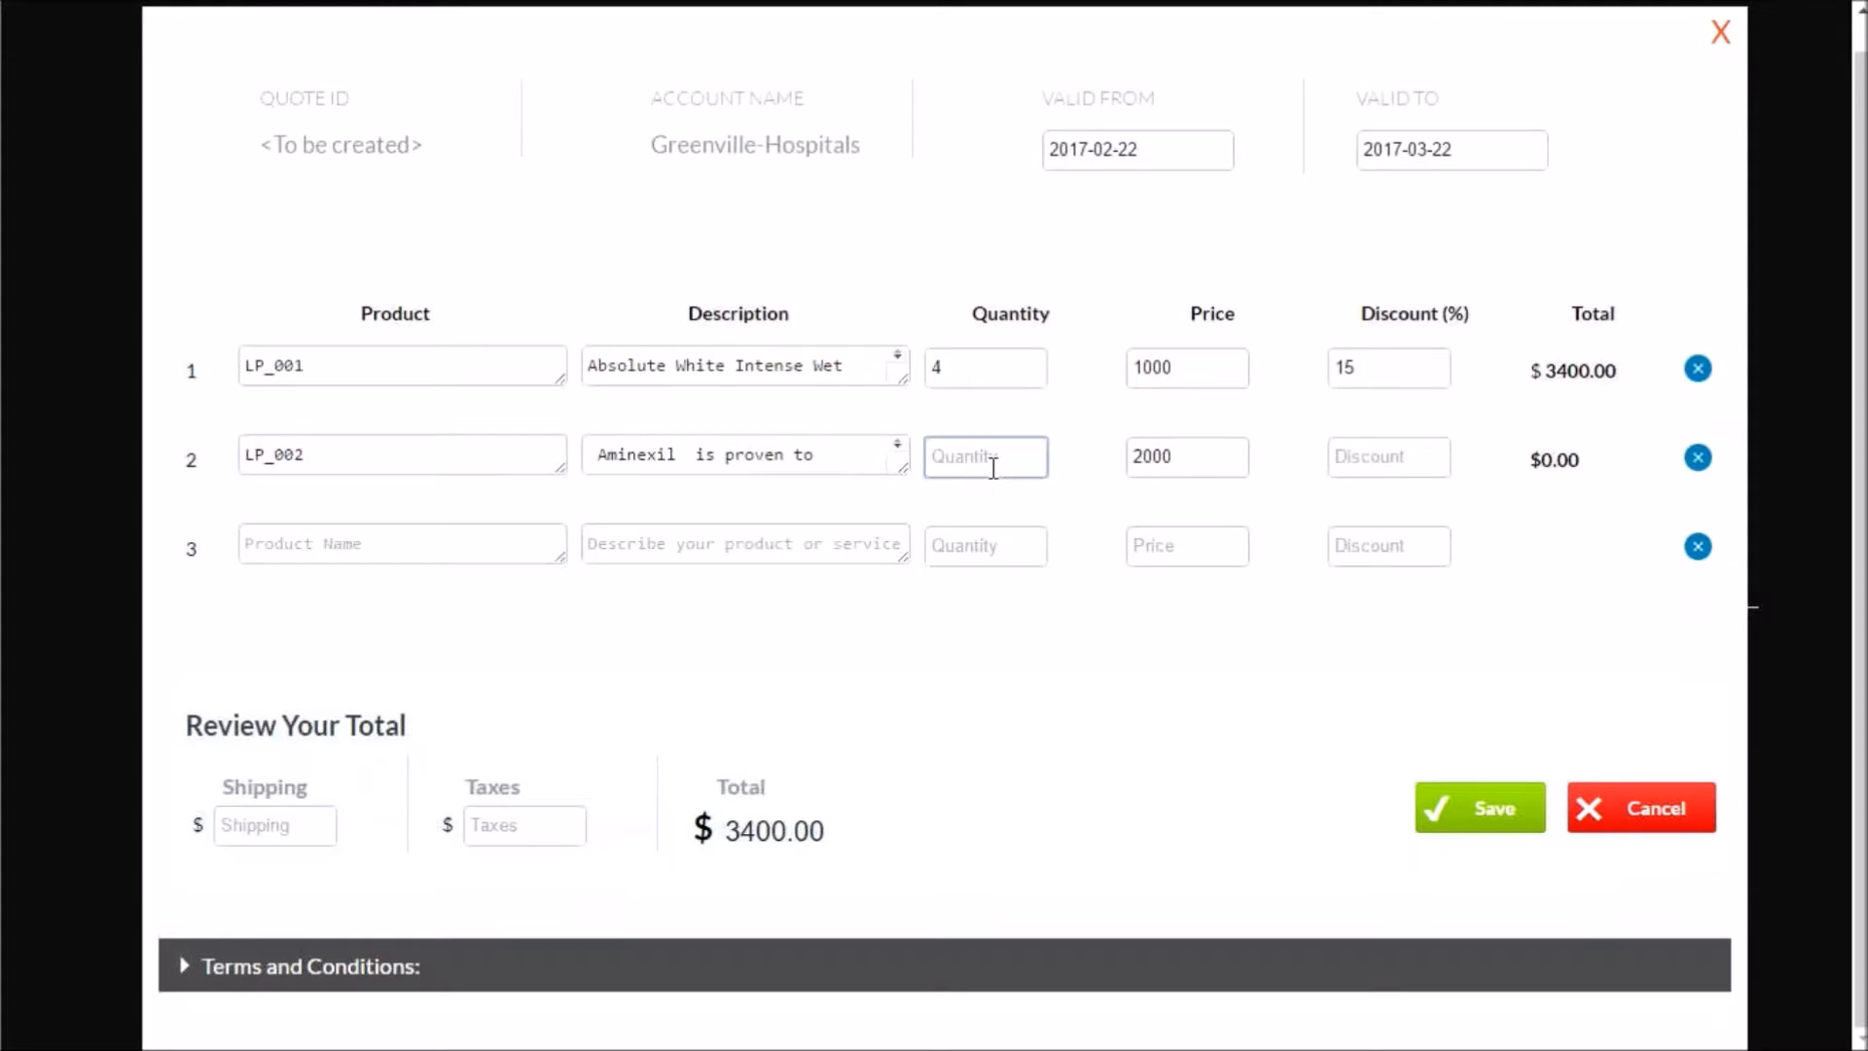
text(25)
key(Tab)
key(Tab)
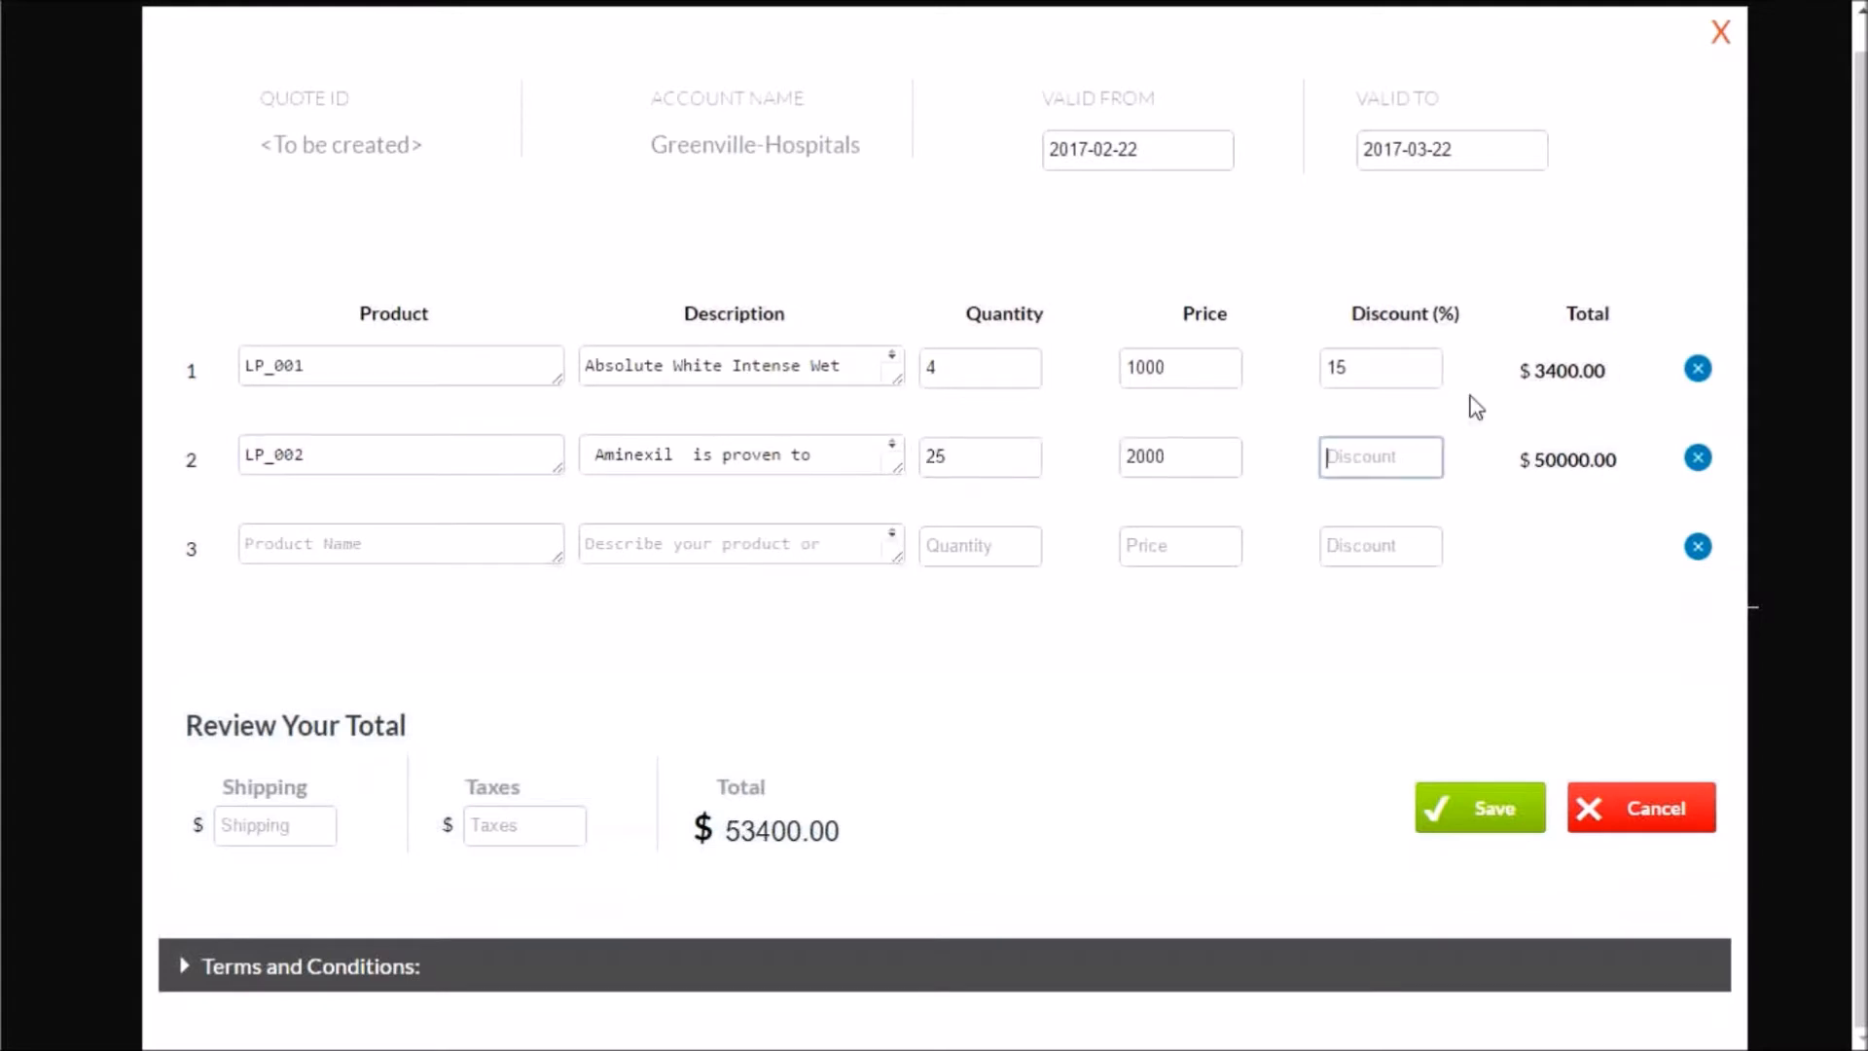
text(30)
- Save the quote and finalize it, agreeing to send it for approval of the excess discount
click(1483, 822)
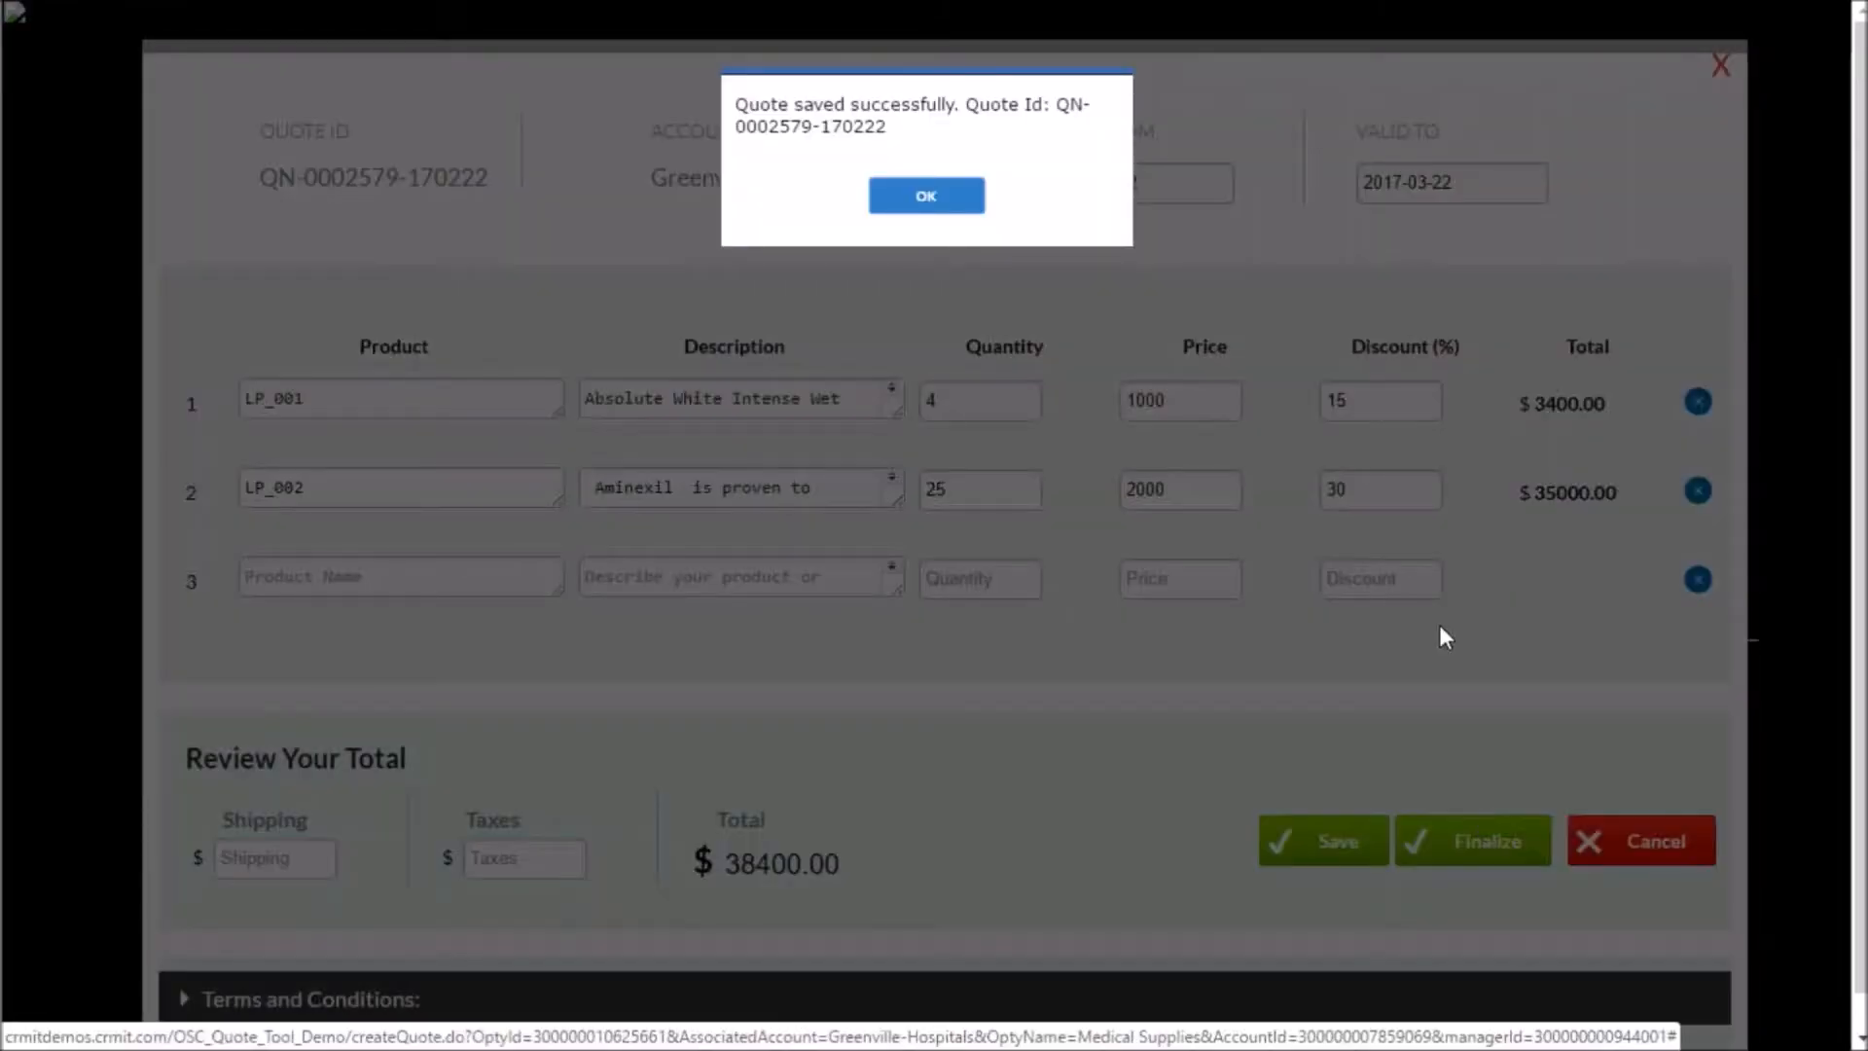
click(926, 197)
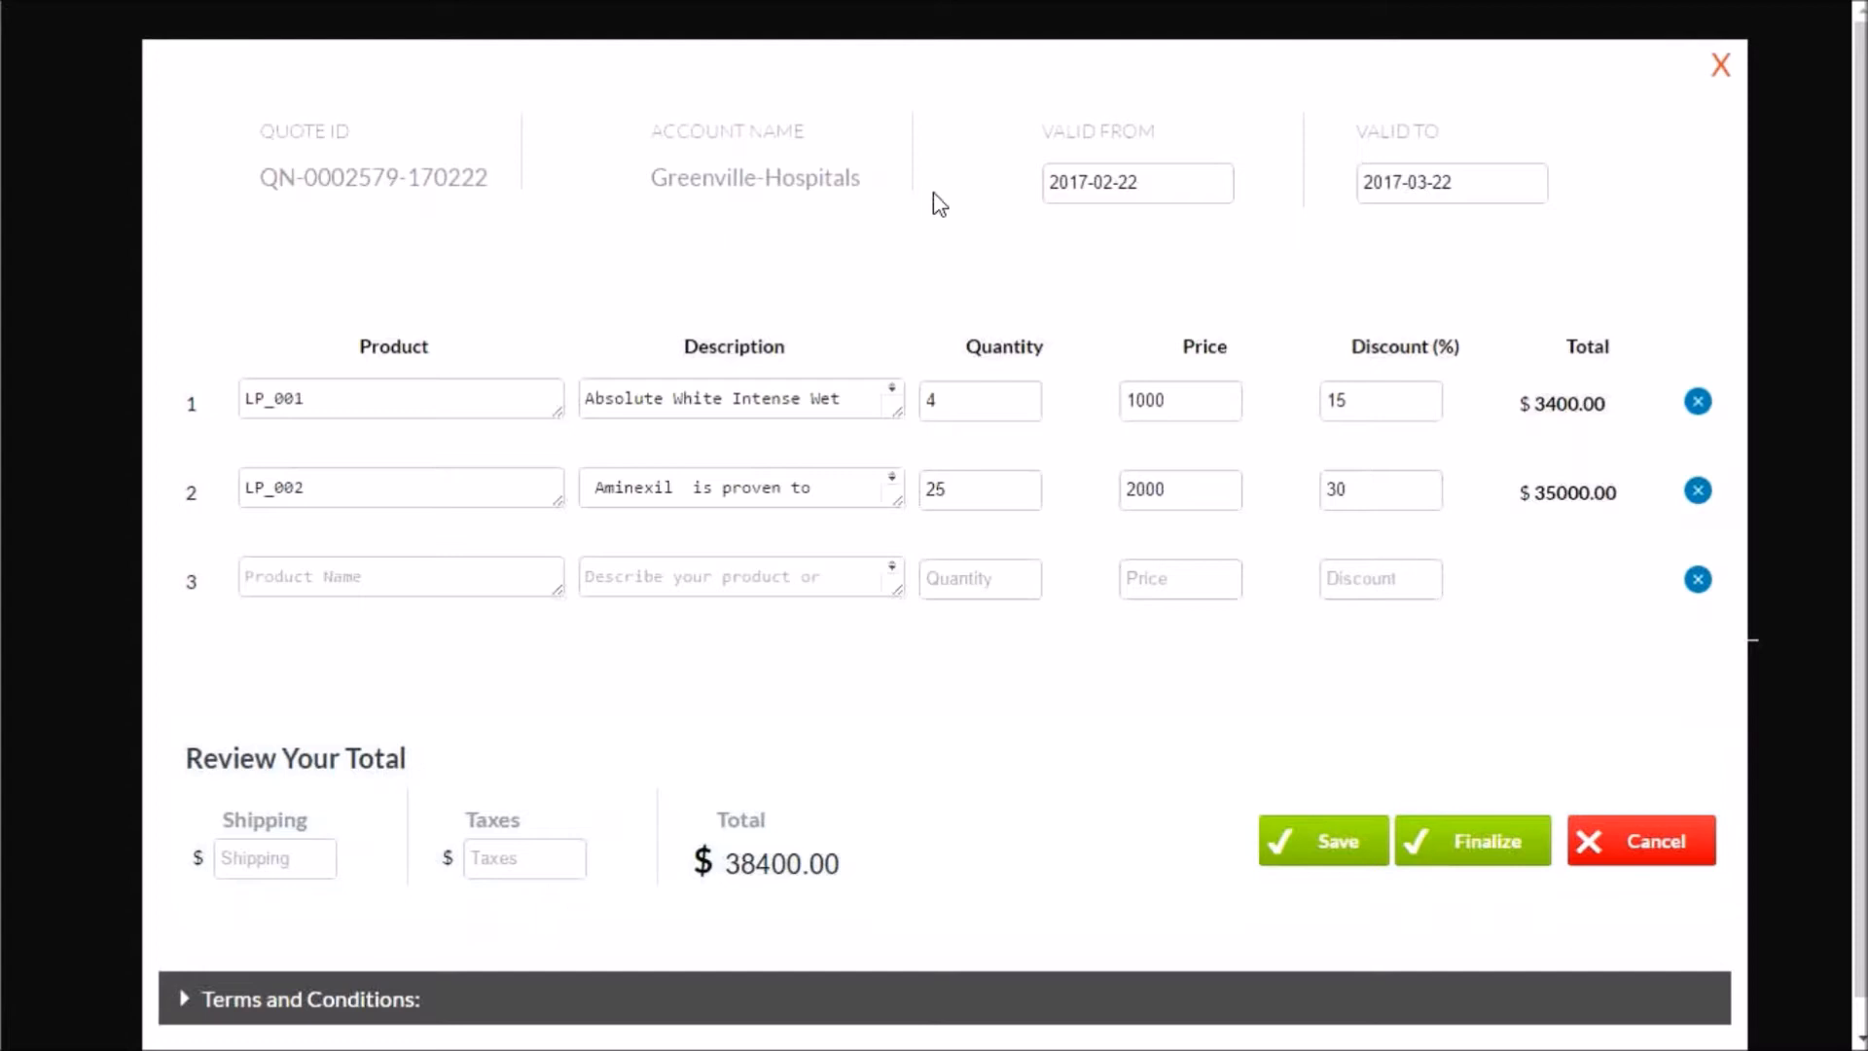
click(1478, 845)
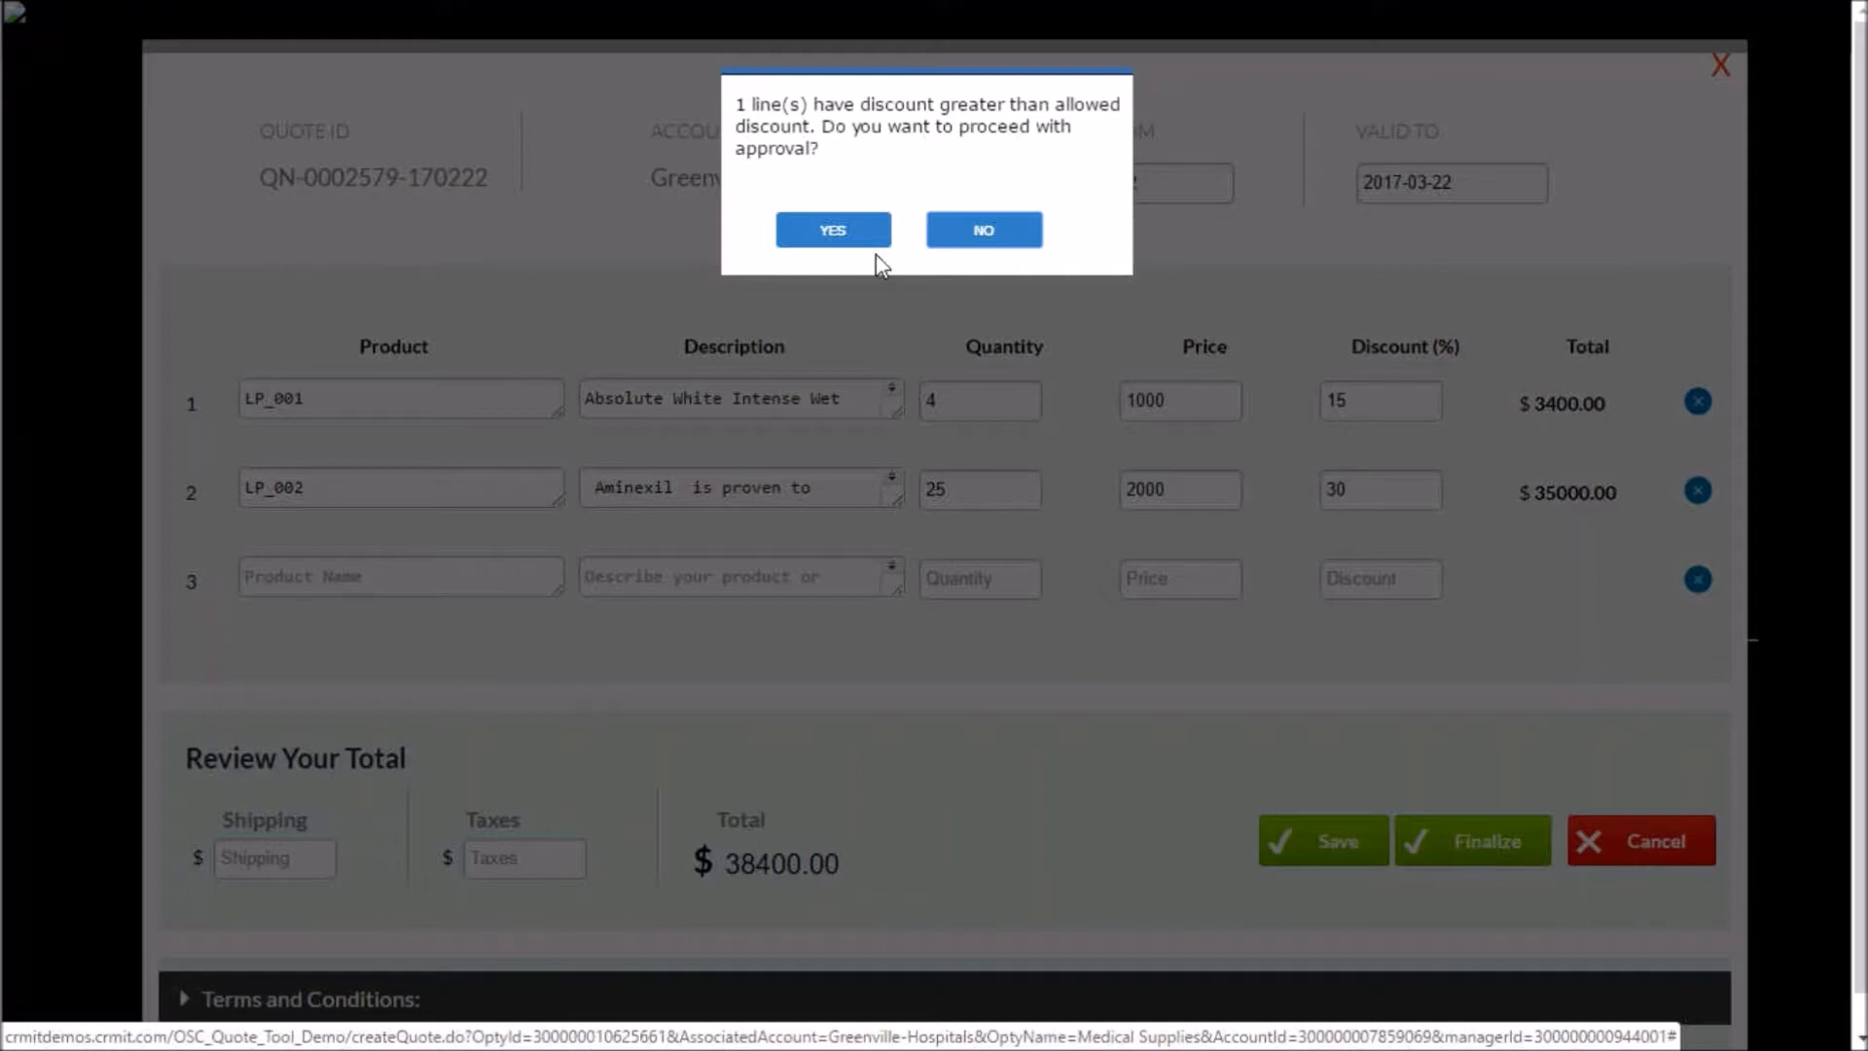
click(847, 229)
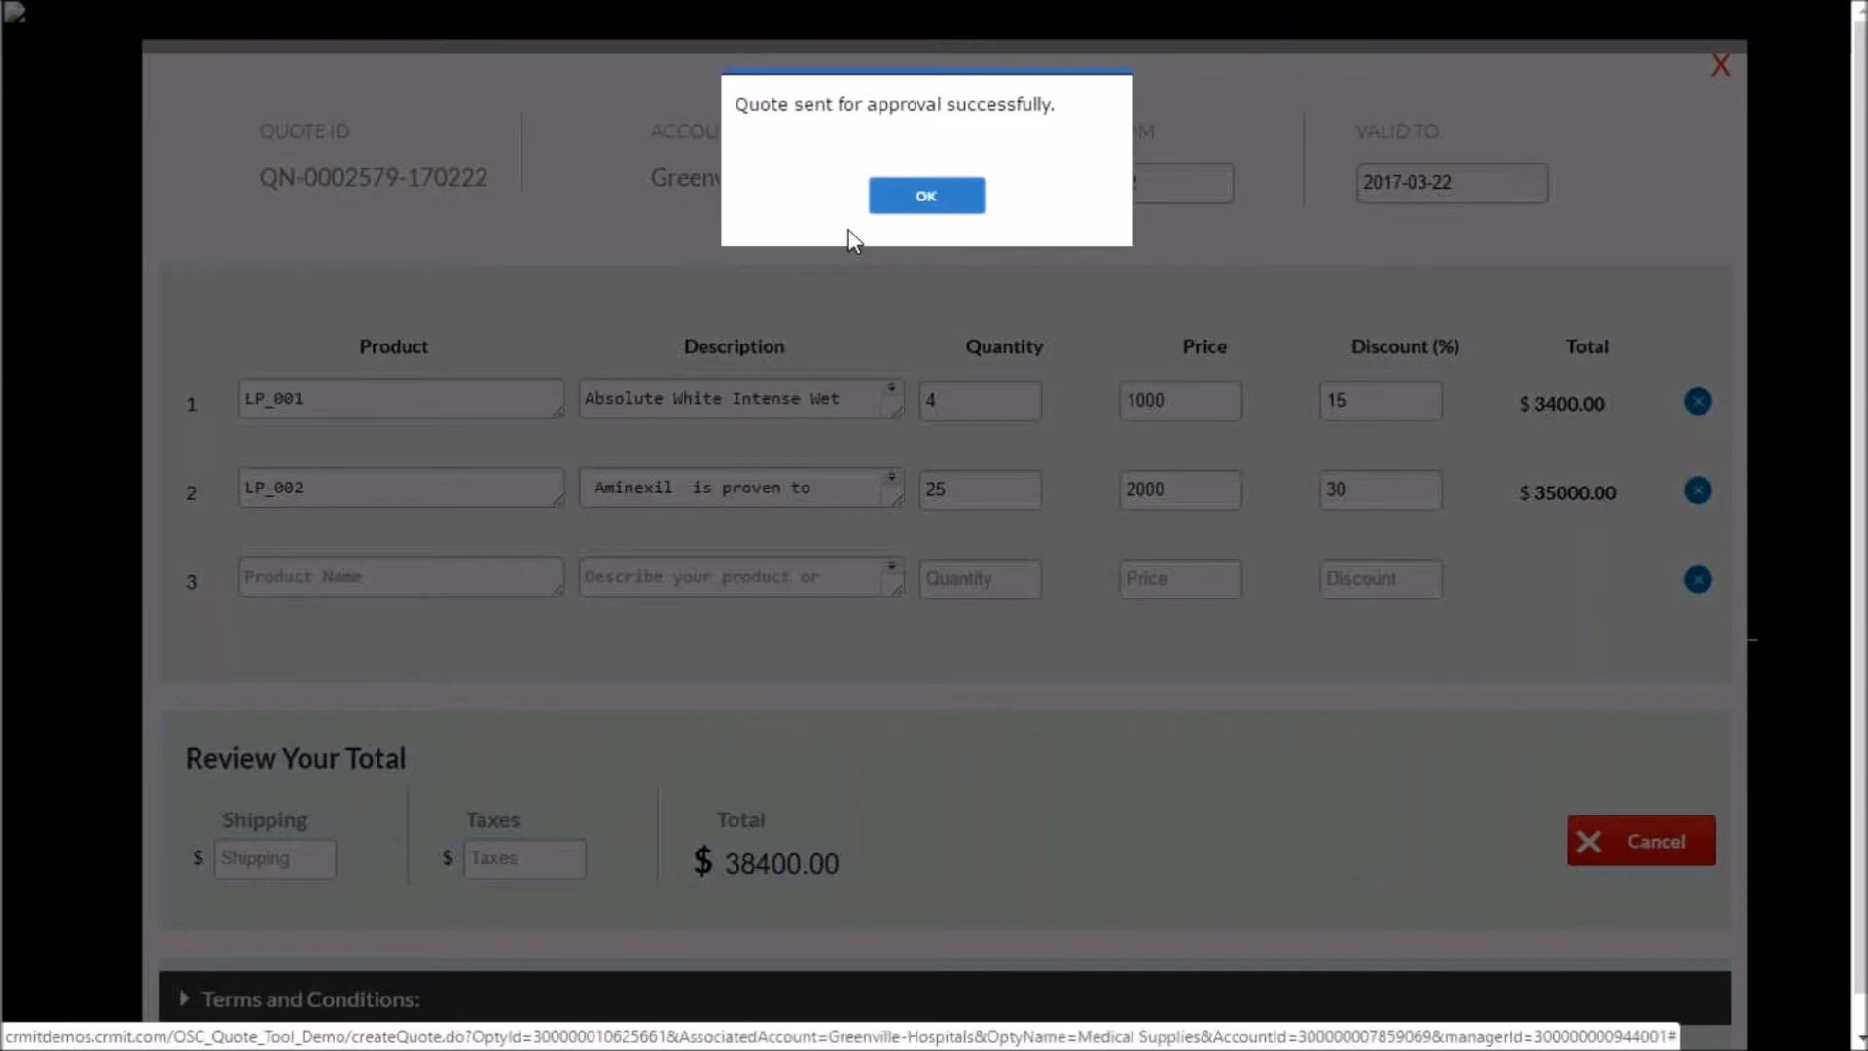
click(926, 198)
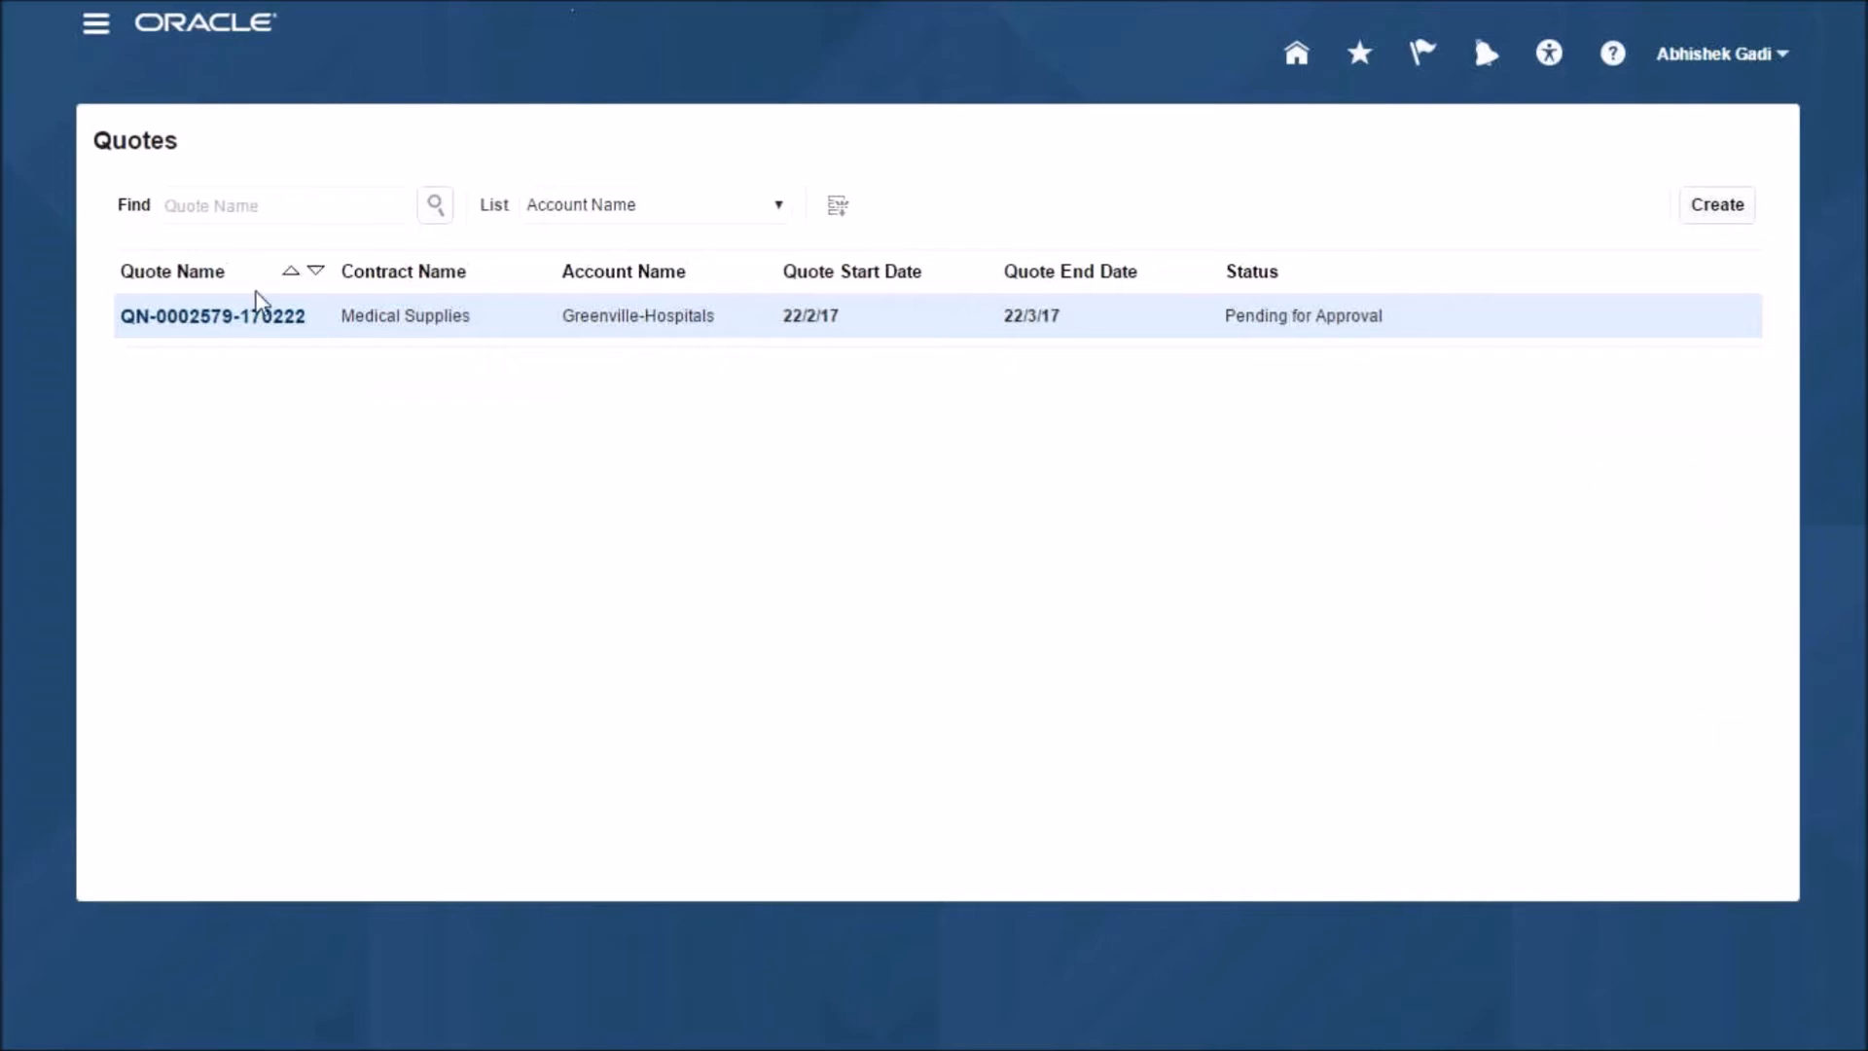
- In the manager's Quotes list, open the pending Medical Supplies quote, check its line items and start its approval
click(236, 325)
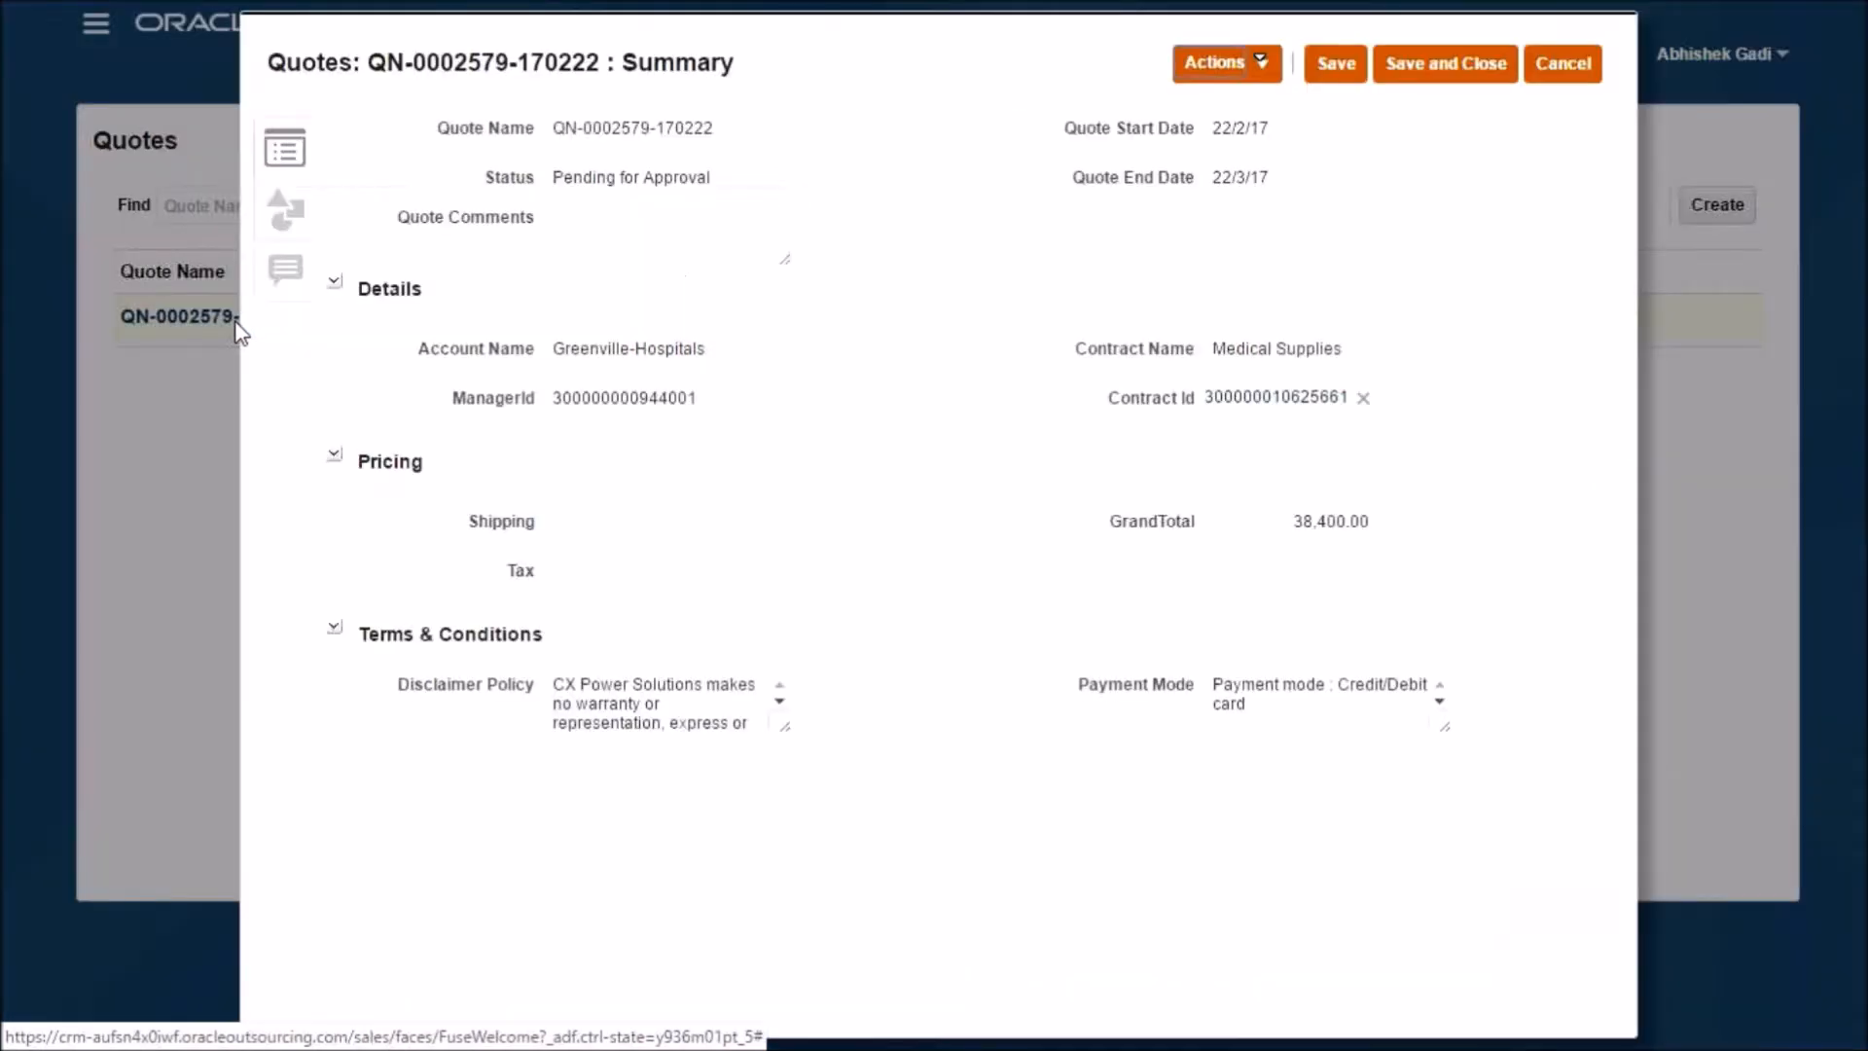
click(285, 236)
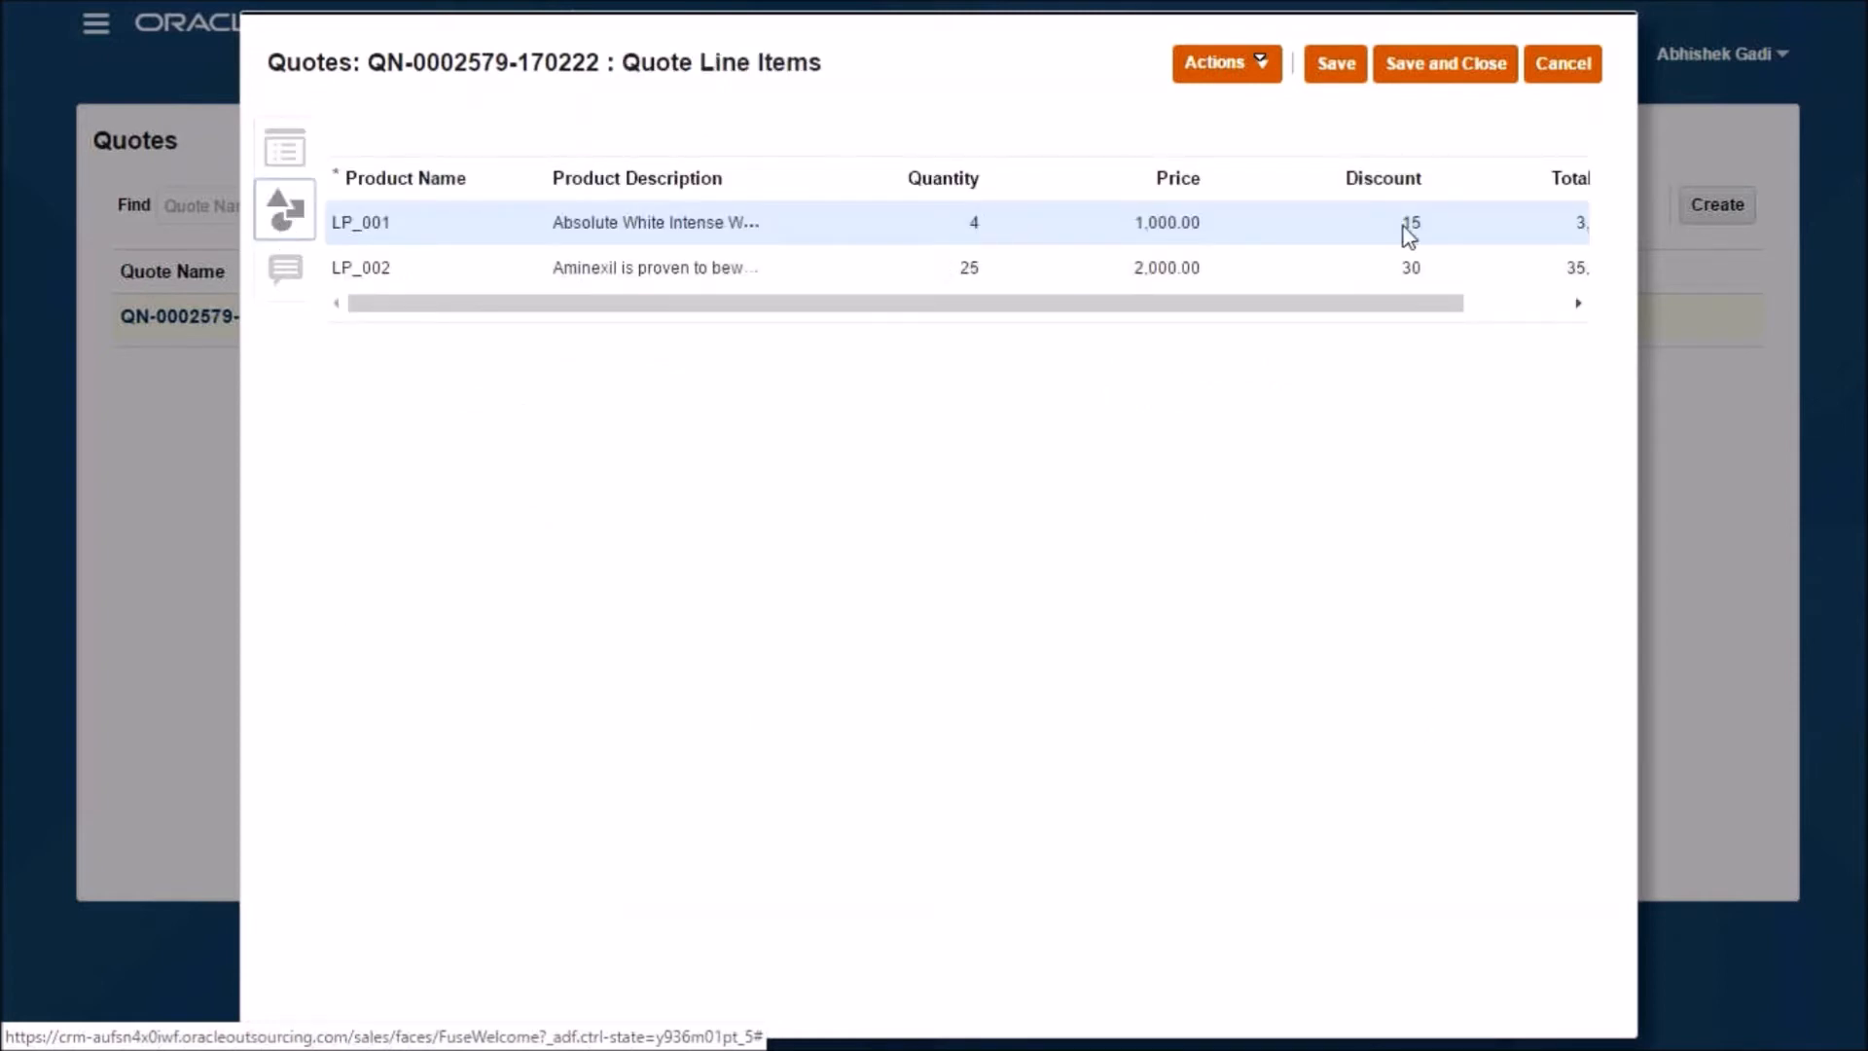
click(1213, 66)
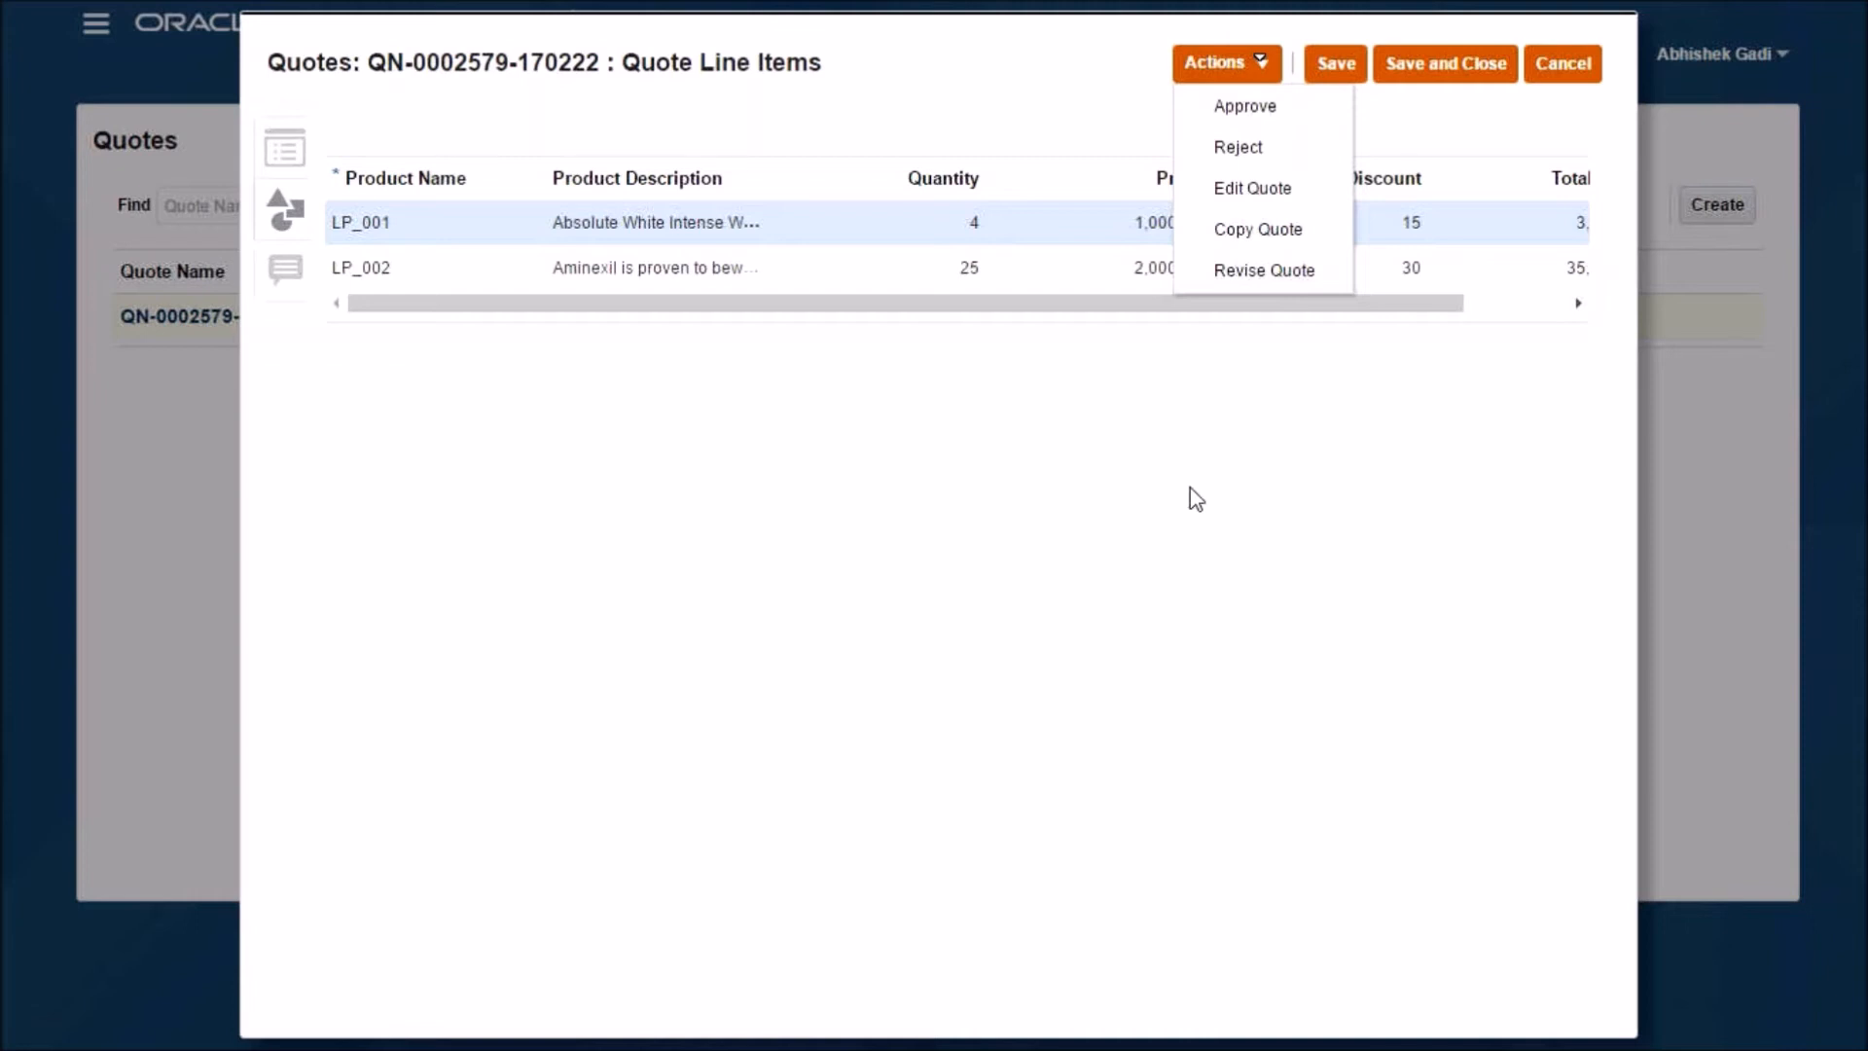
click(1287, 114)
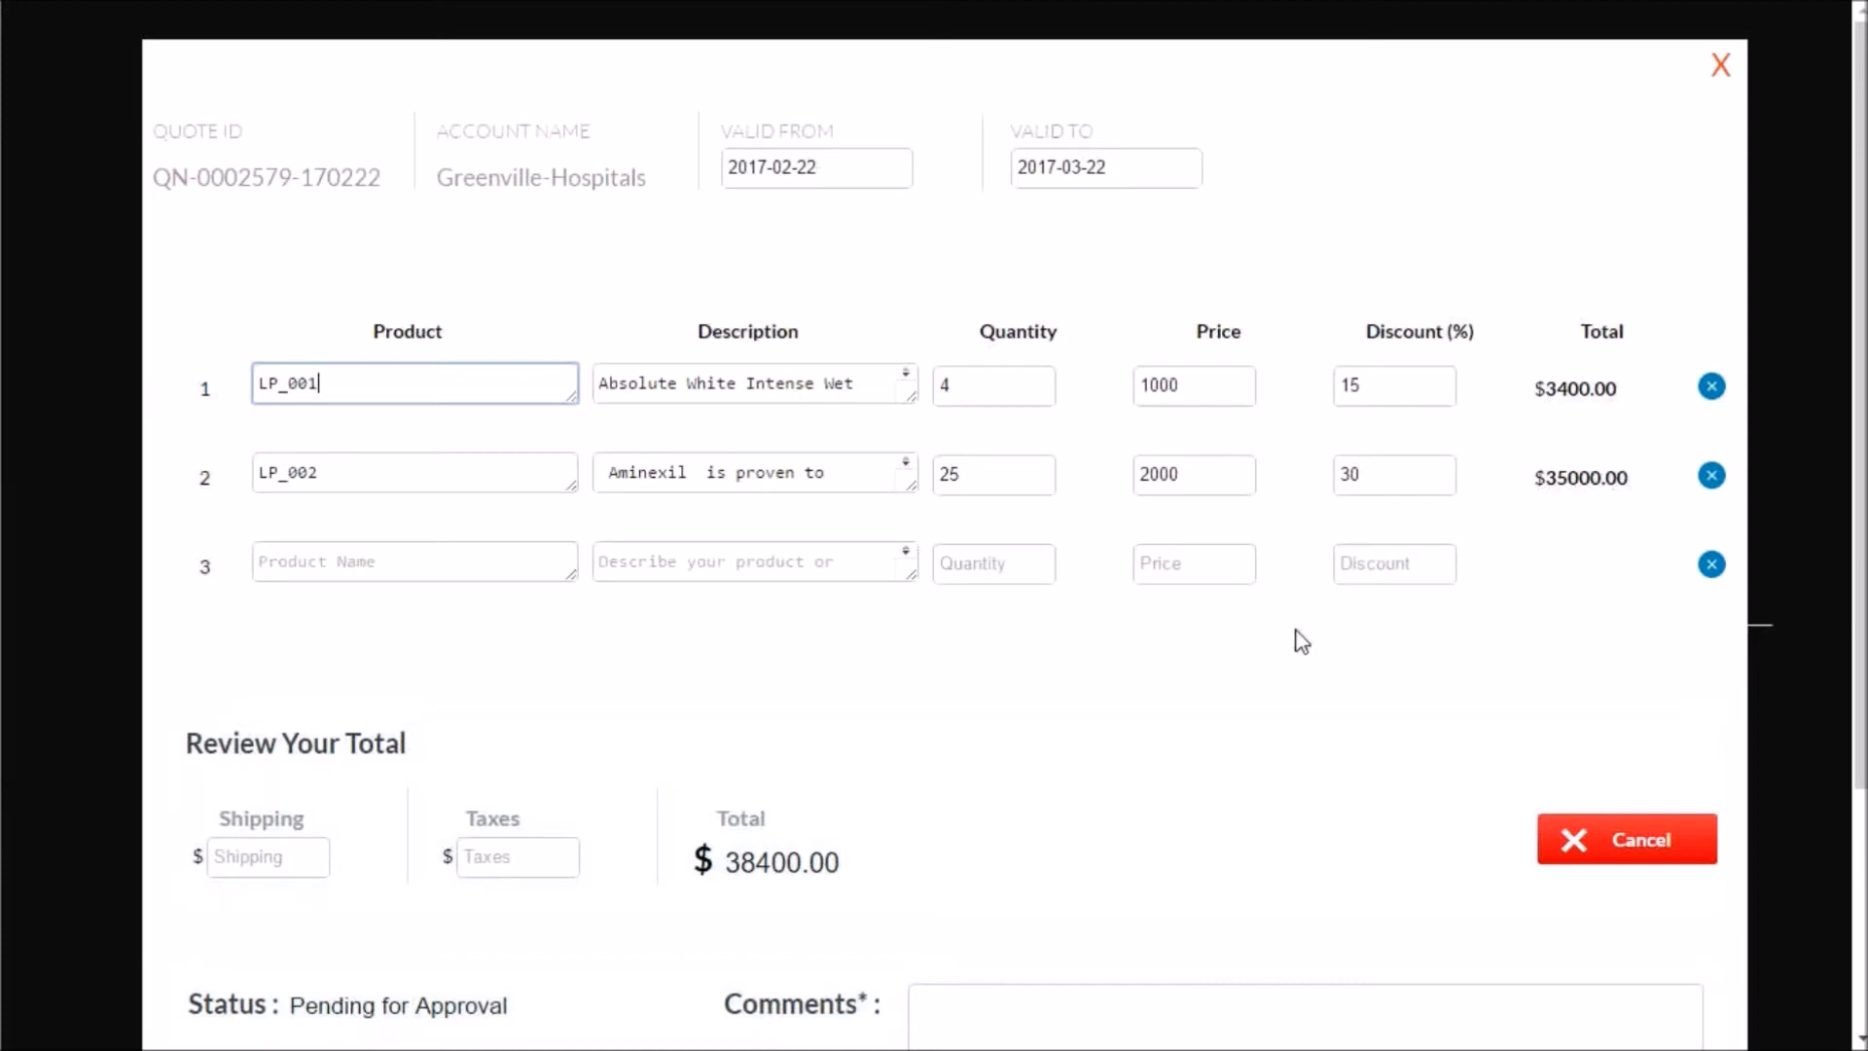
- Approve the quote with the comment "Approved for bulk purchase"
scroll(1244, 765, down, 2)
click(1223, 752)
text(Approved)
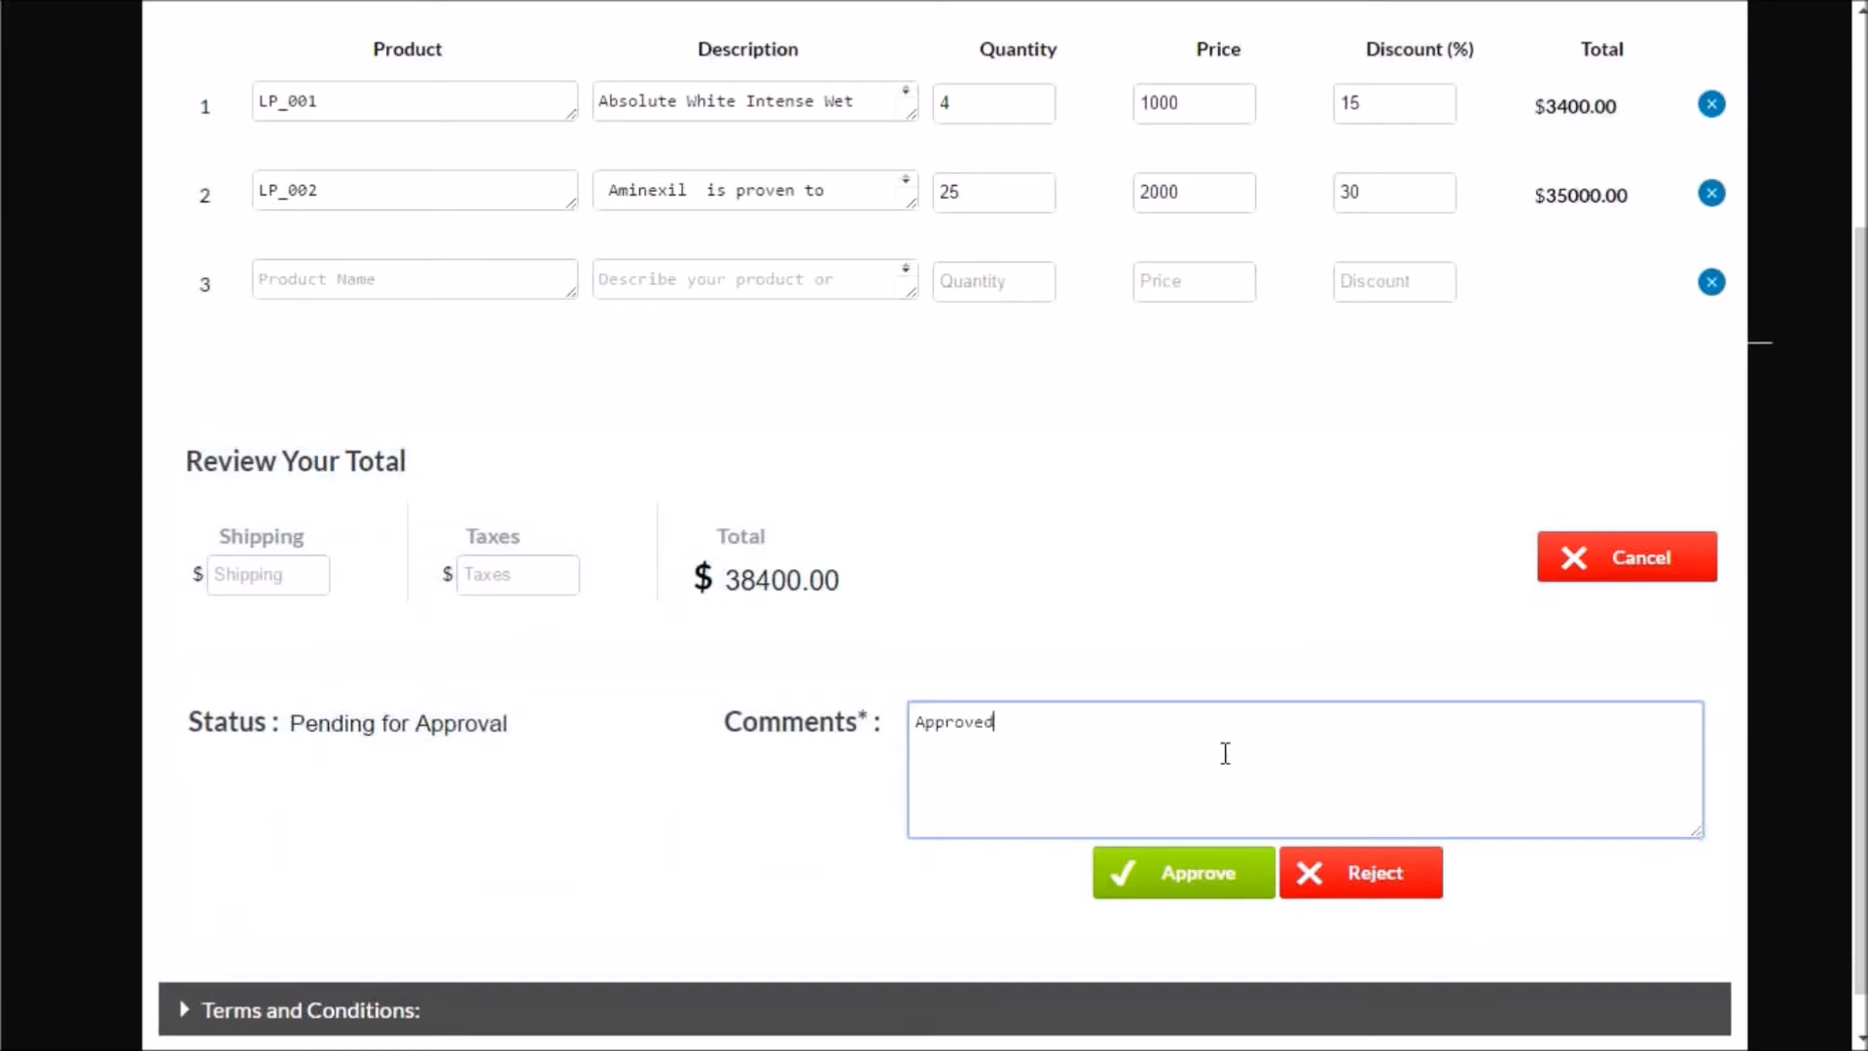
text( for bulk purchase)
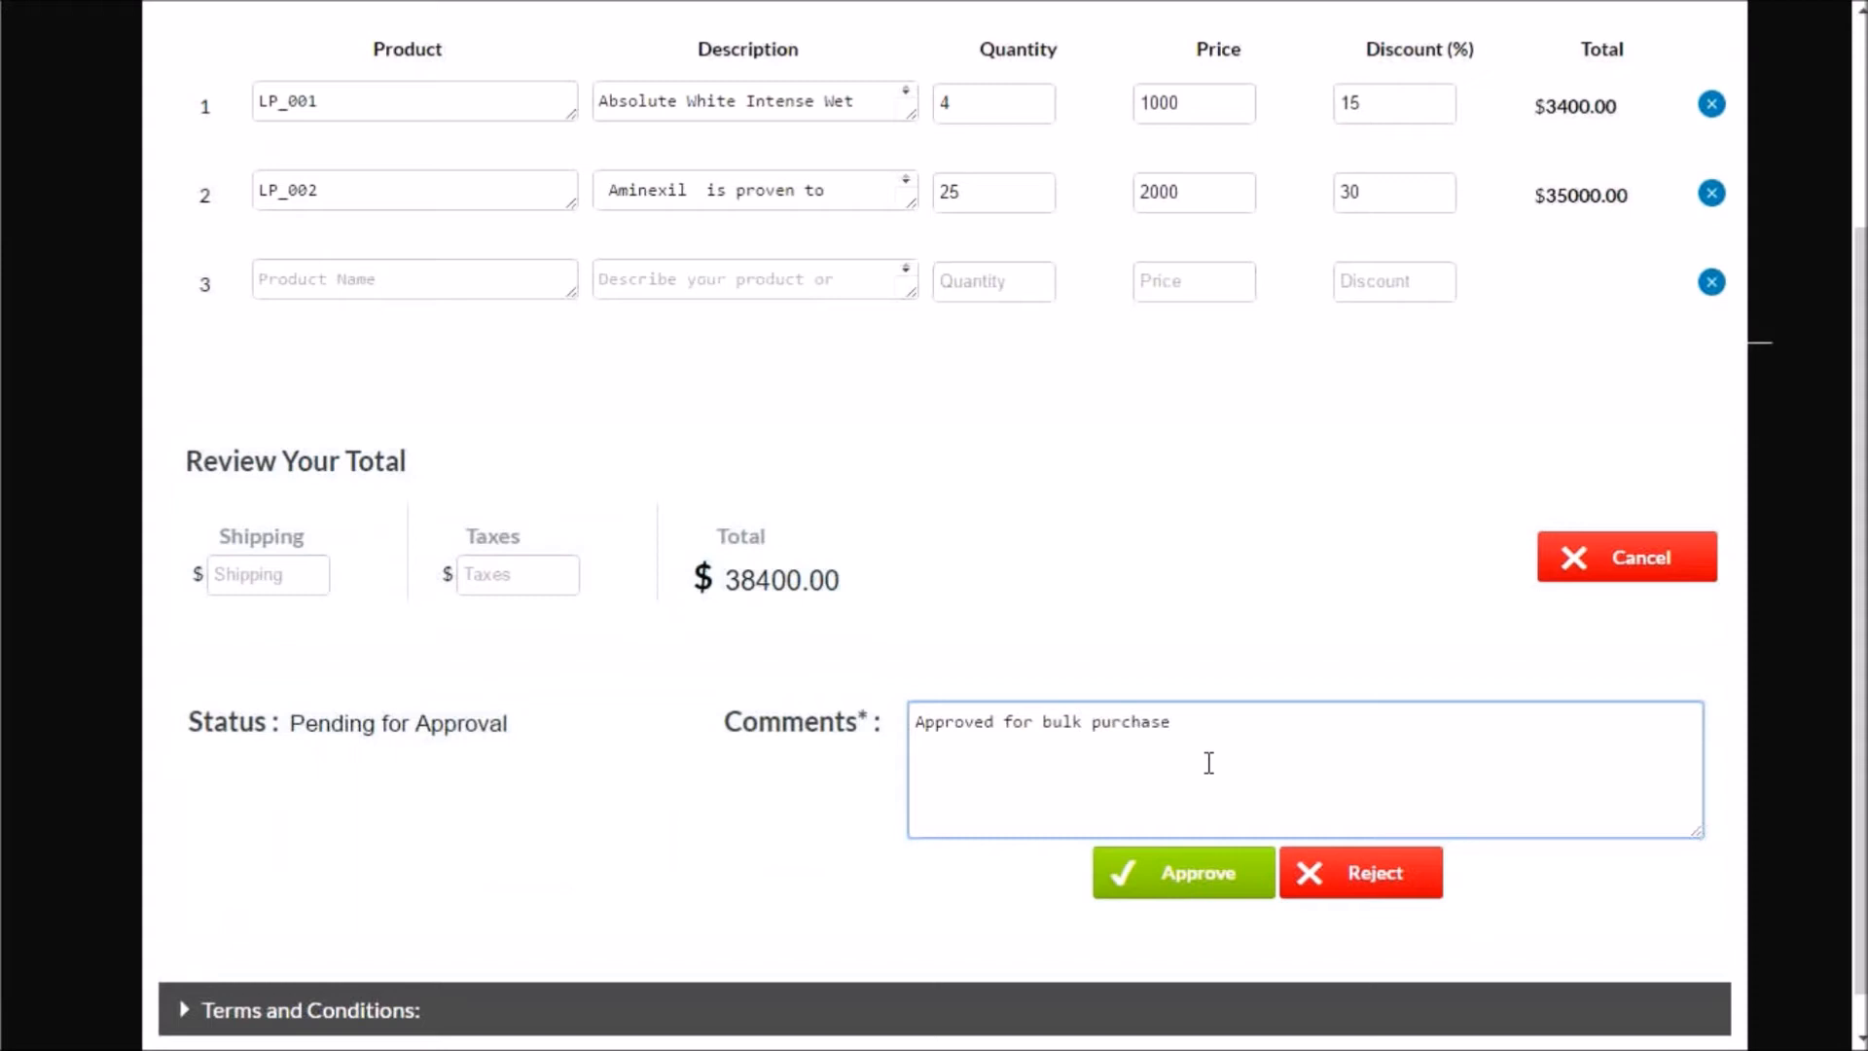
click(1182, 879)
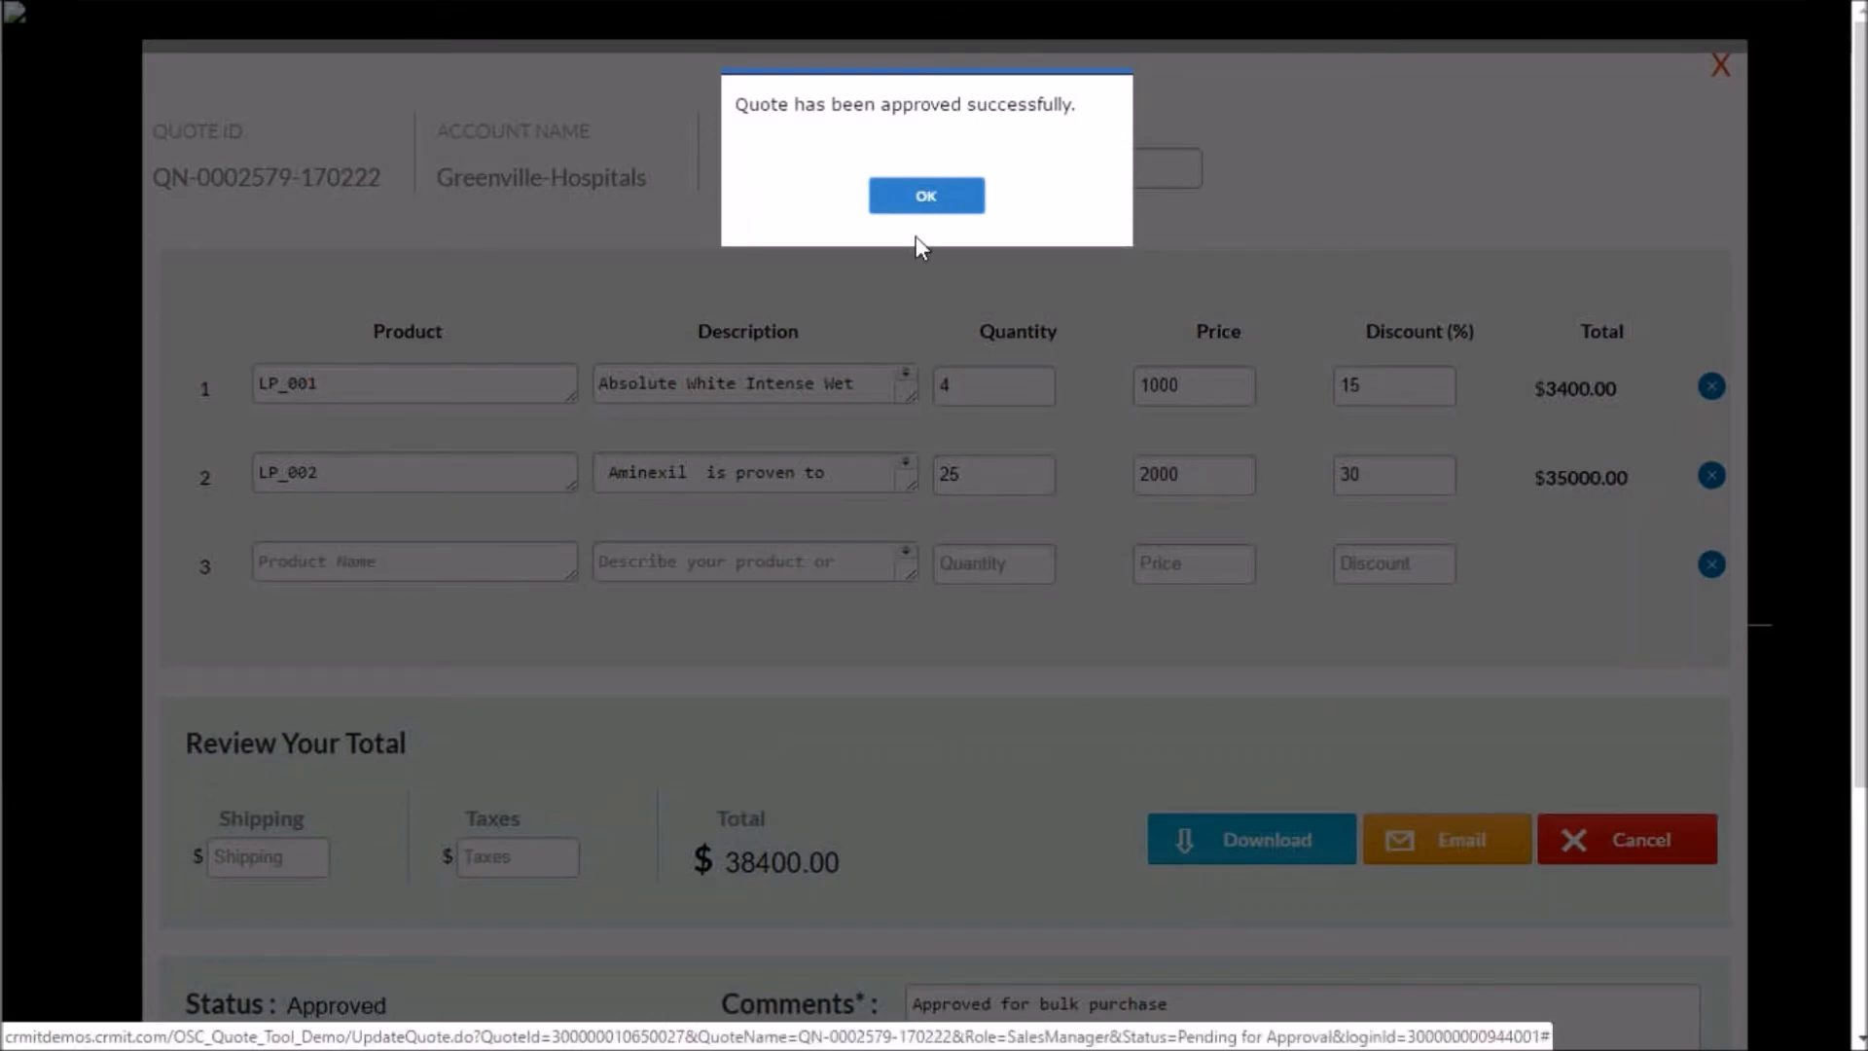
click(925, 199)
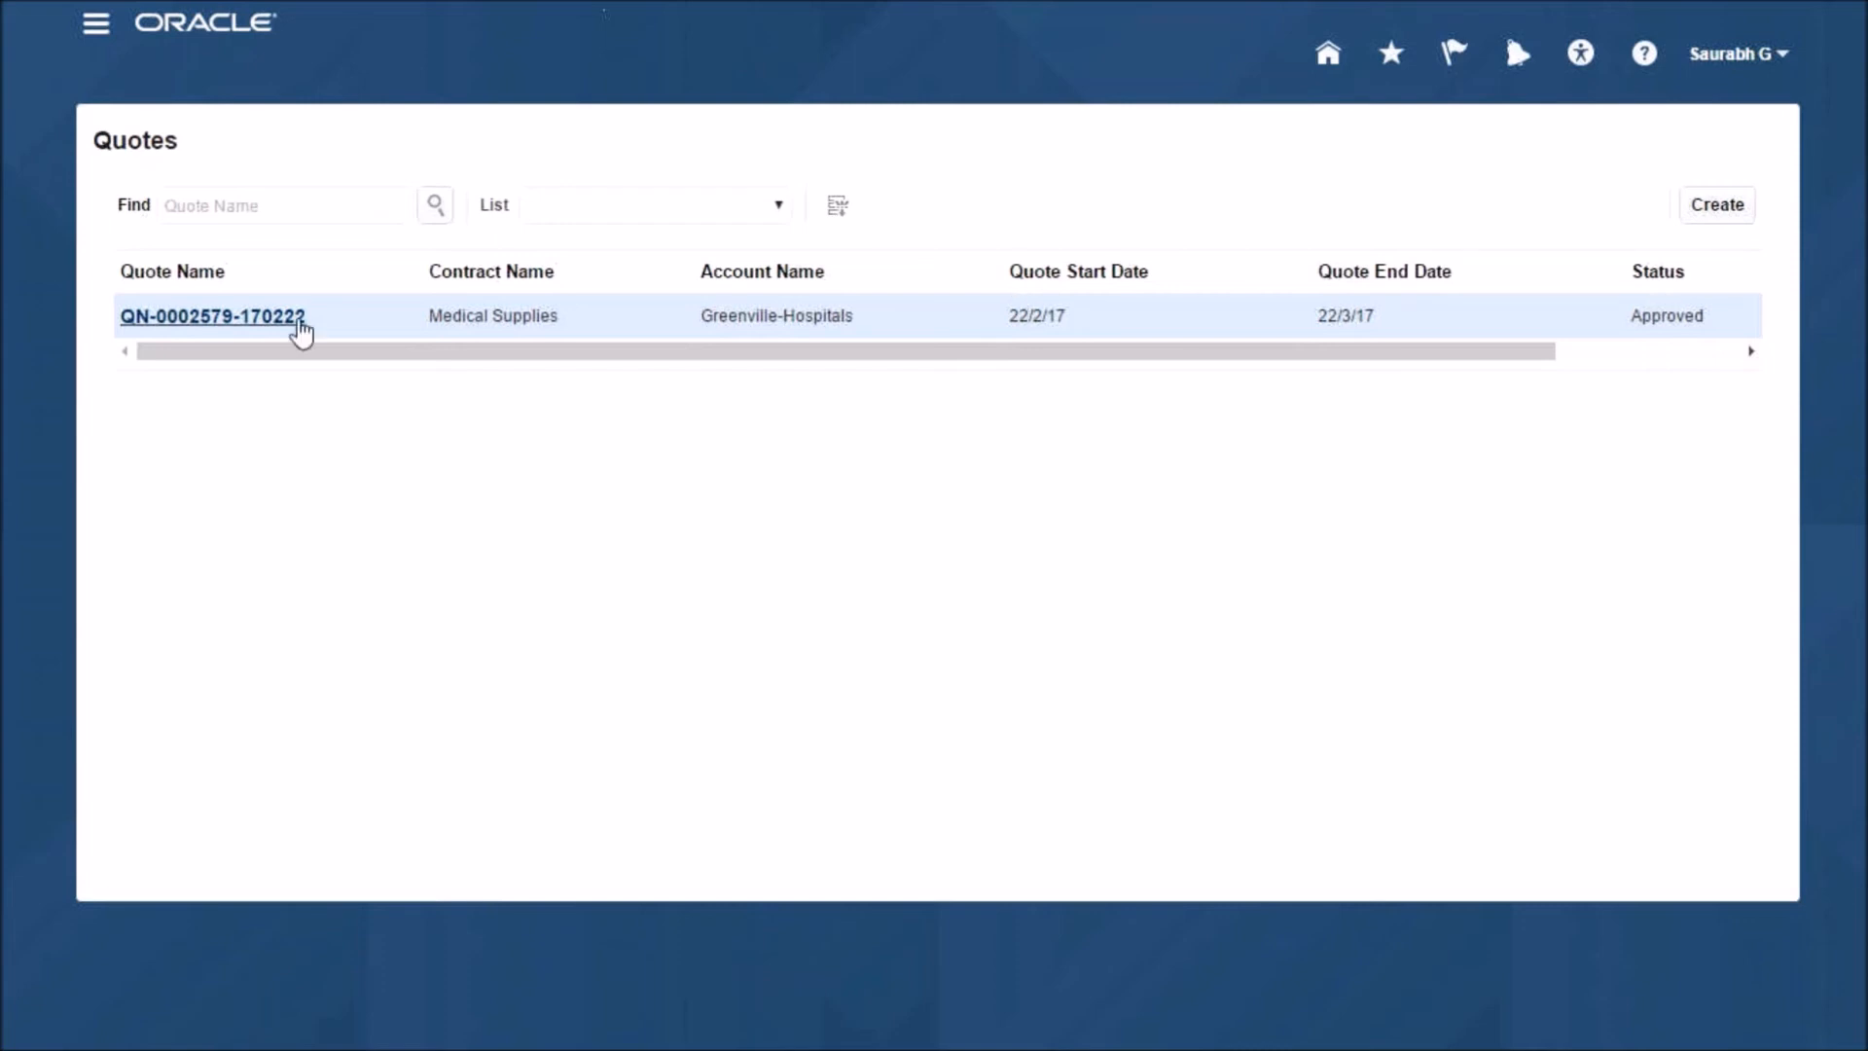
- In the sales representative's Quotes list, open the approved Medical Supplies quote and display it with View Quote
click(297, 319)
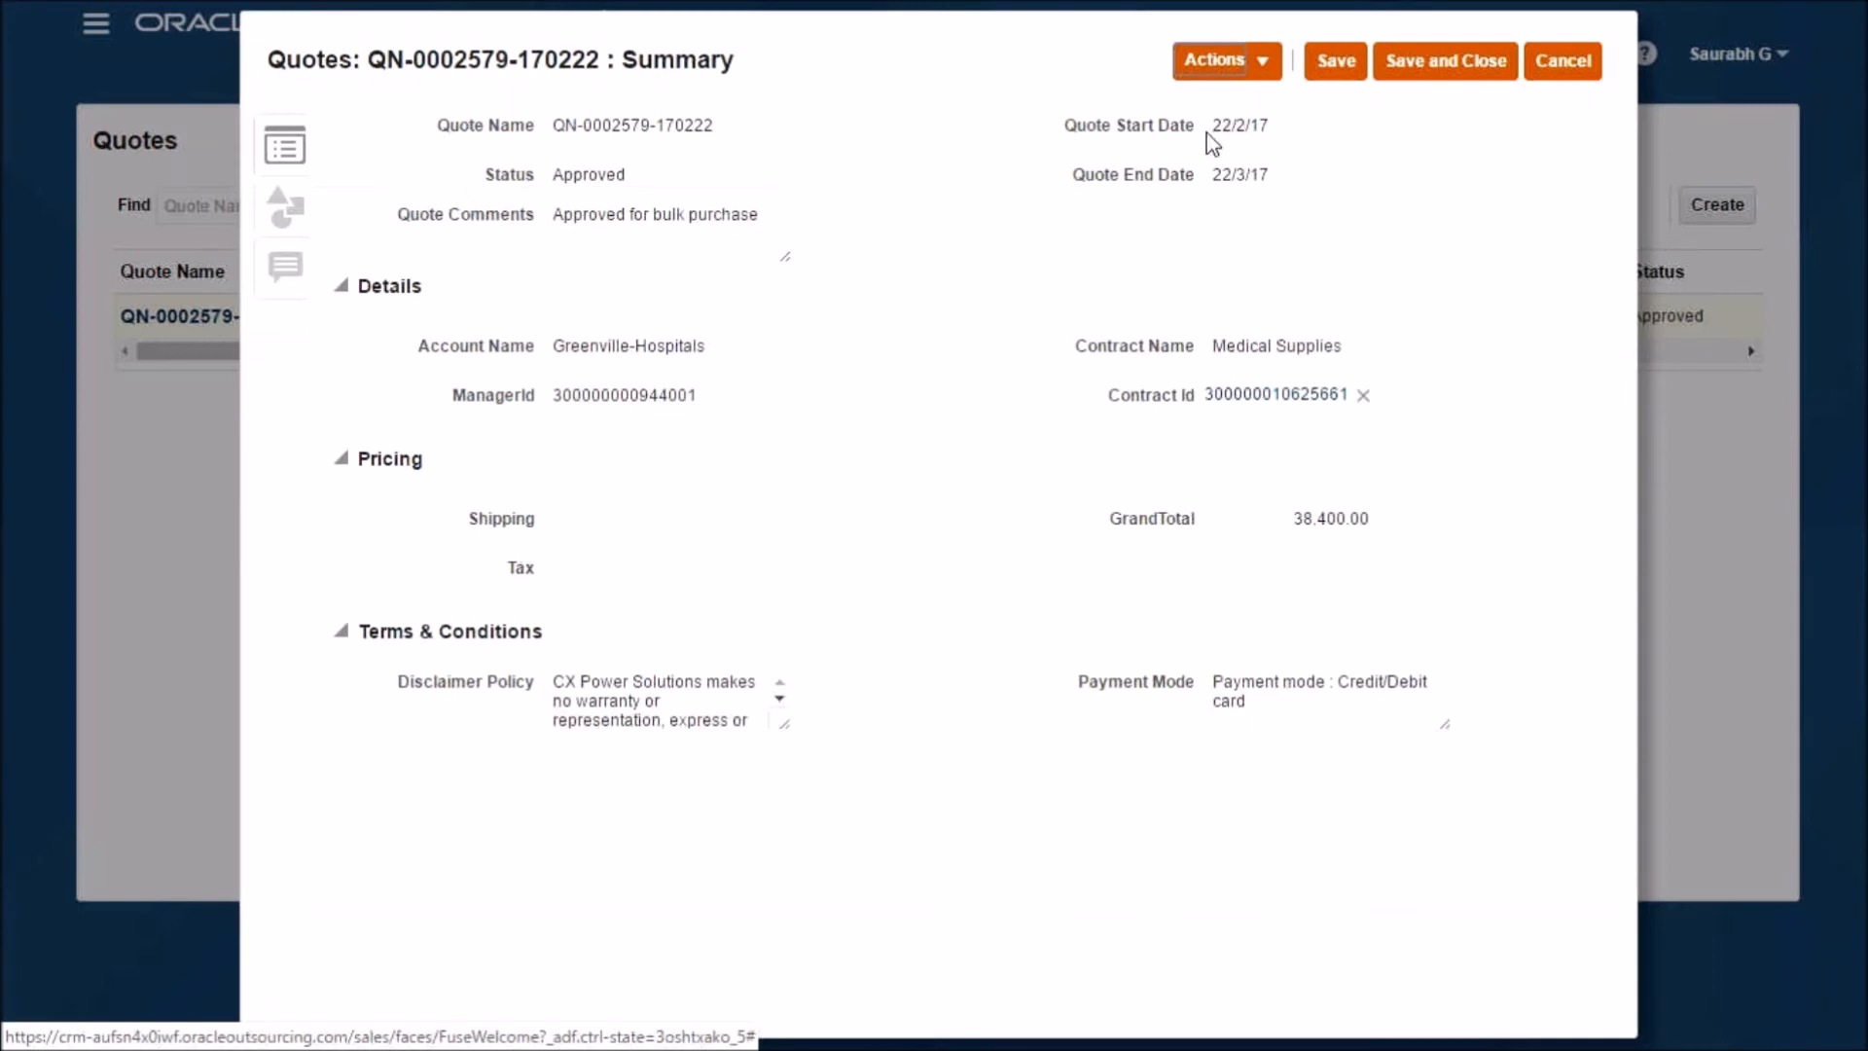
click(1216, 67)
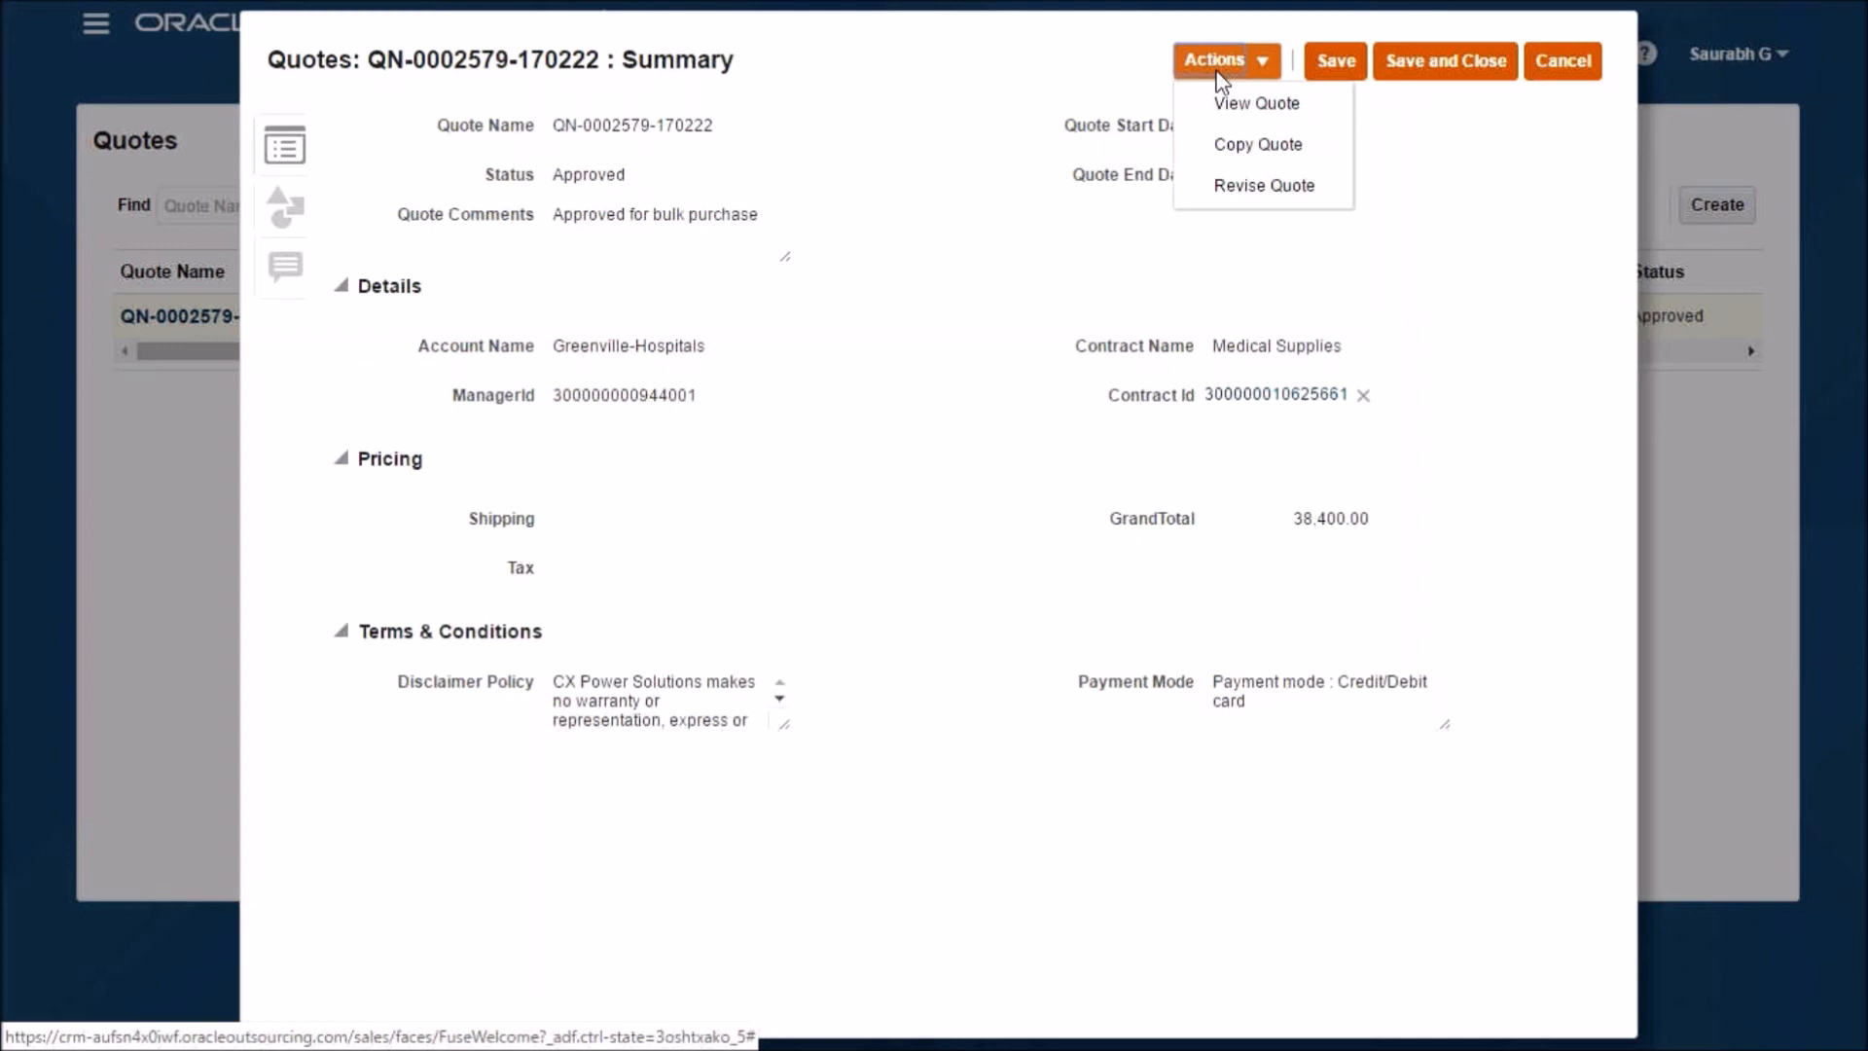
click(1238, 105)
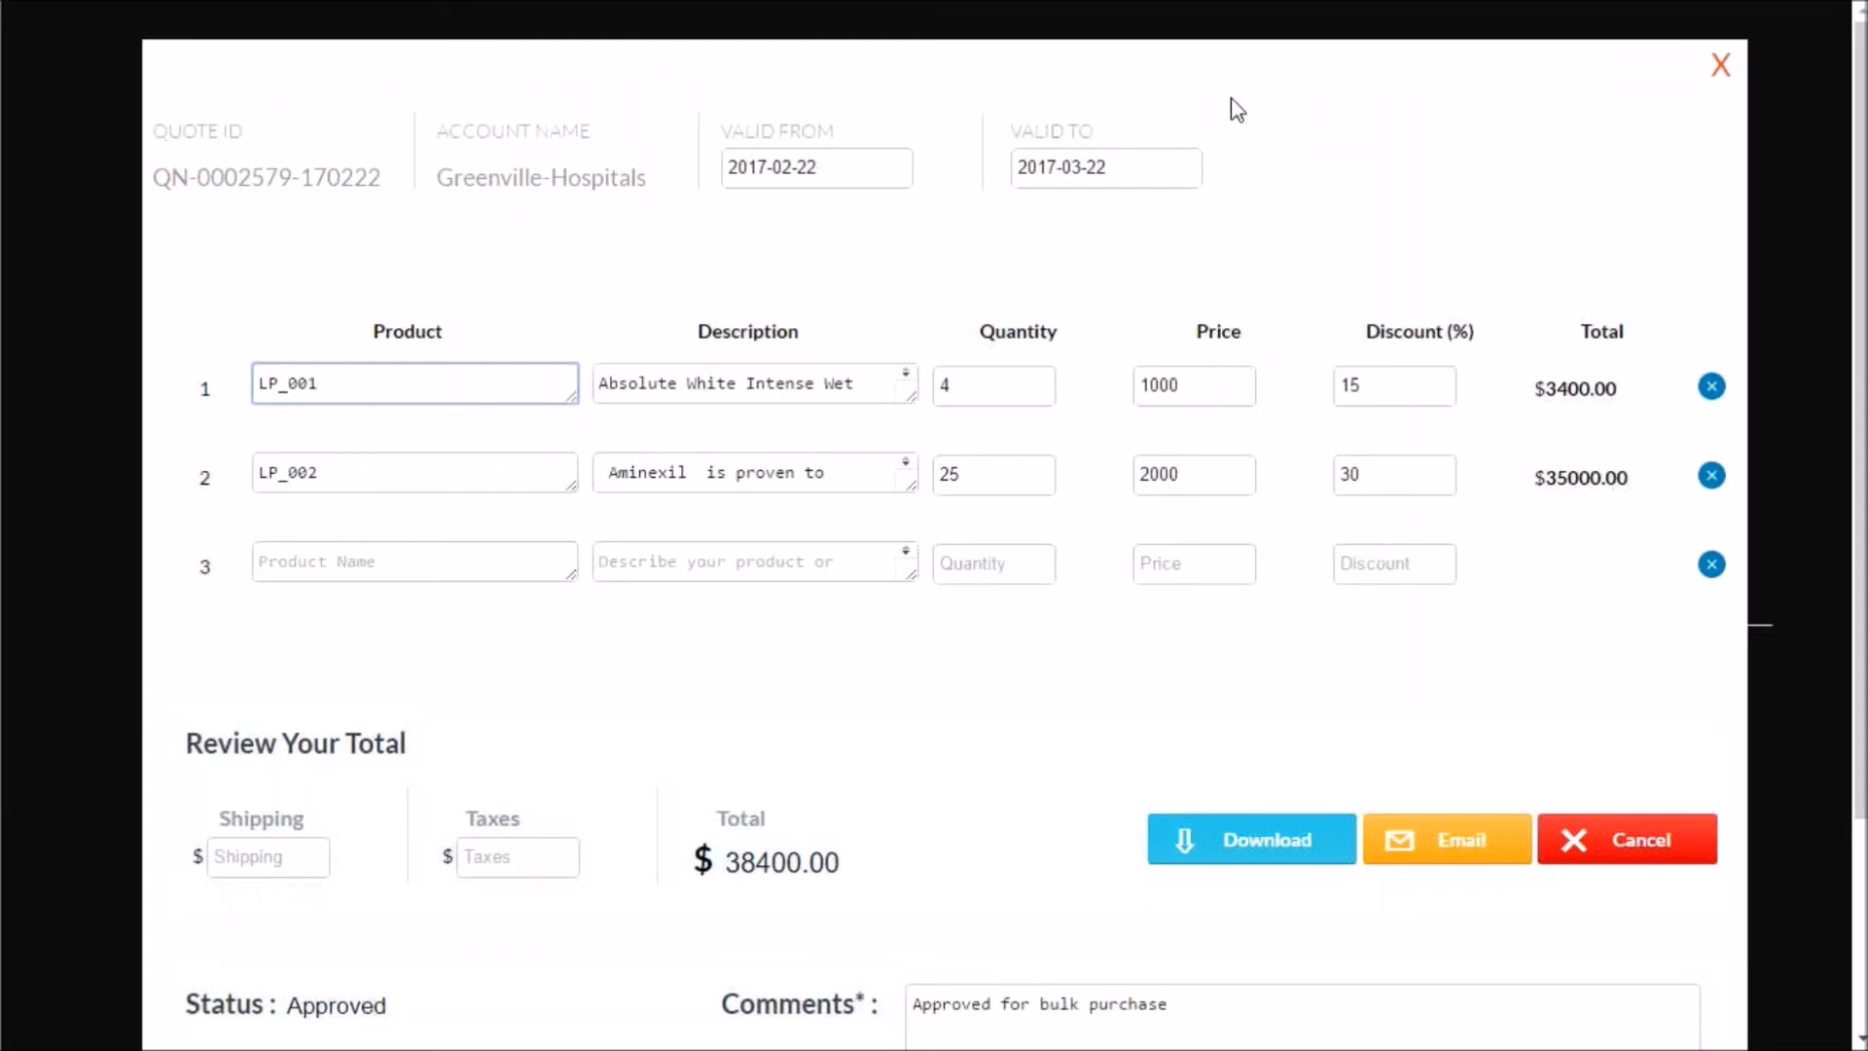
- Download the approved quote as a PDF and look through the document in Adobe Reader
click(1243, 834)
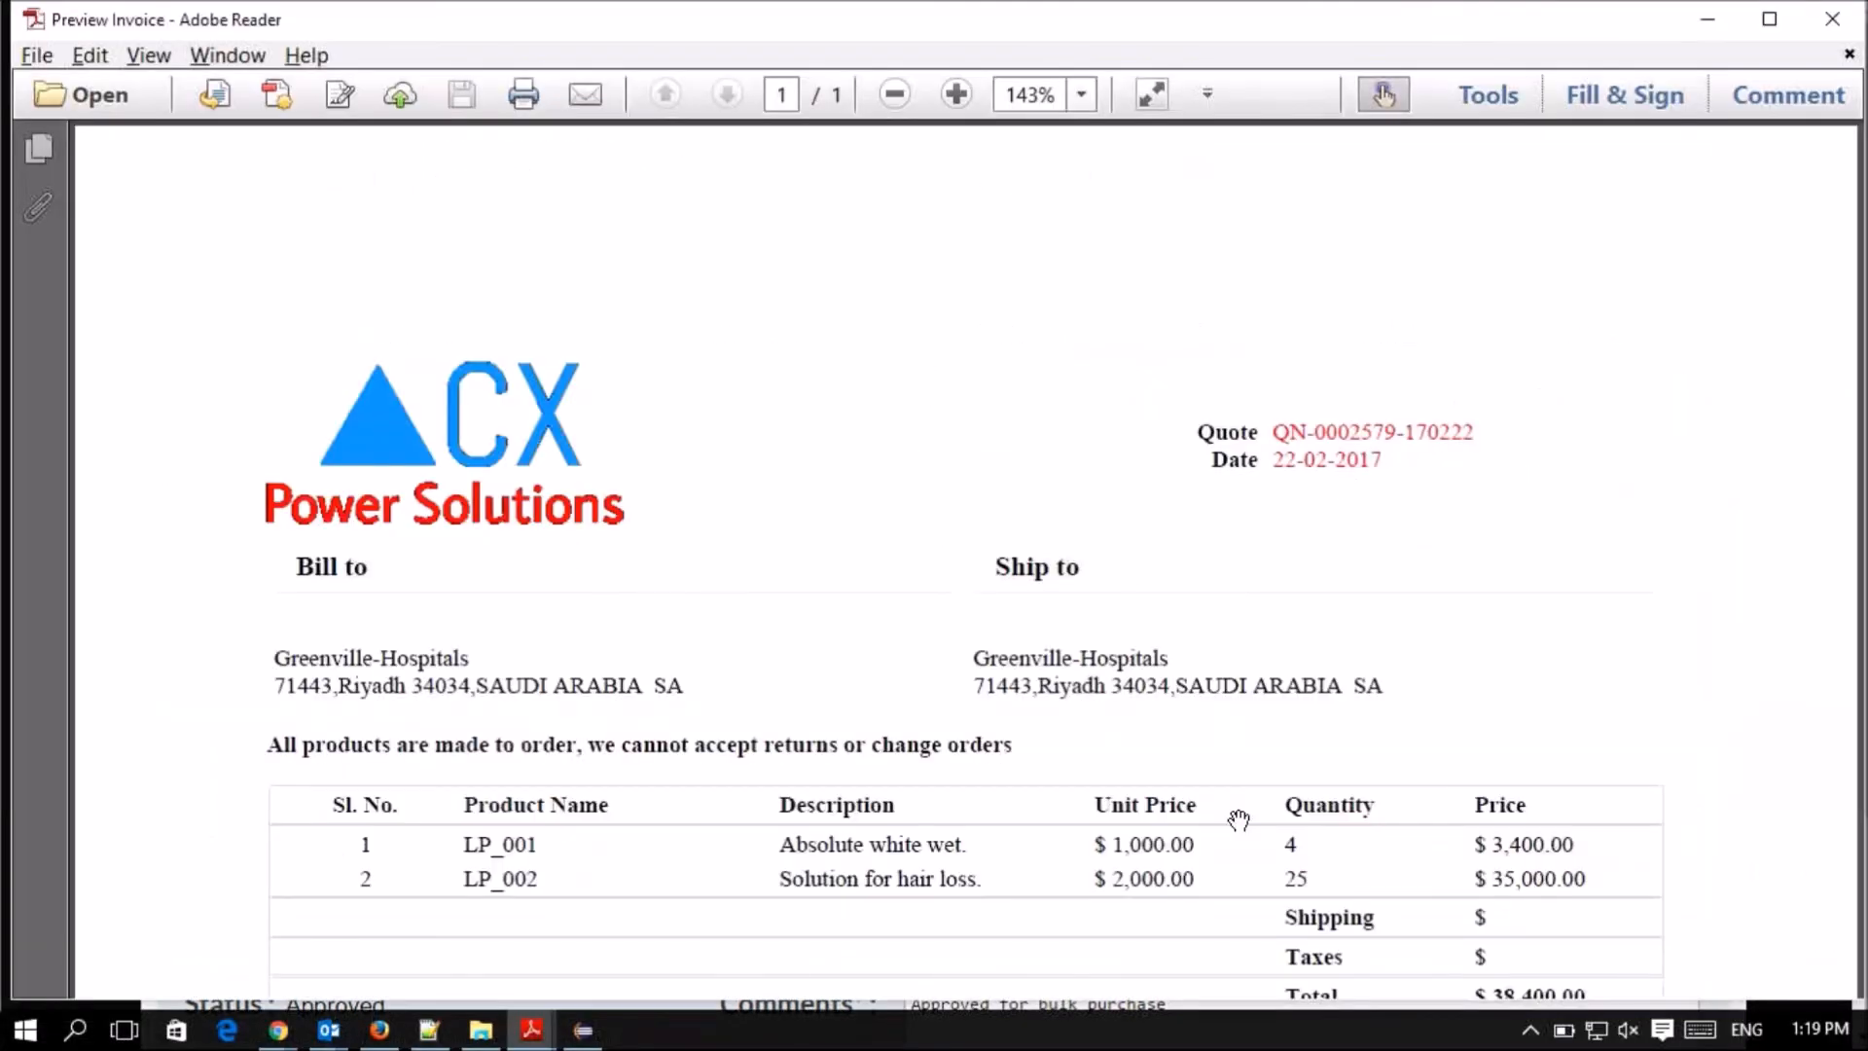
scroll(1238, 820, down, 2)
scroll(1238, 821, down, 2)
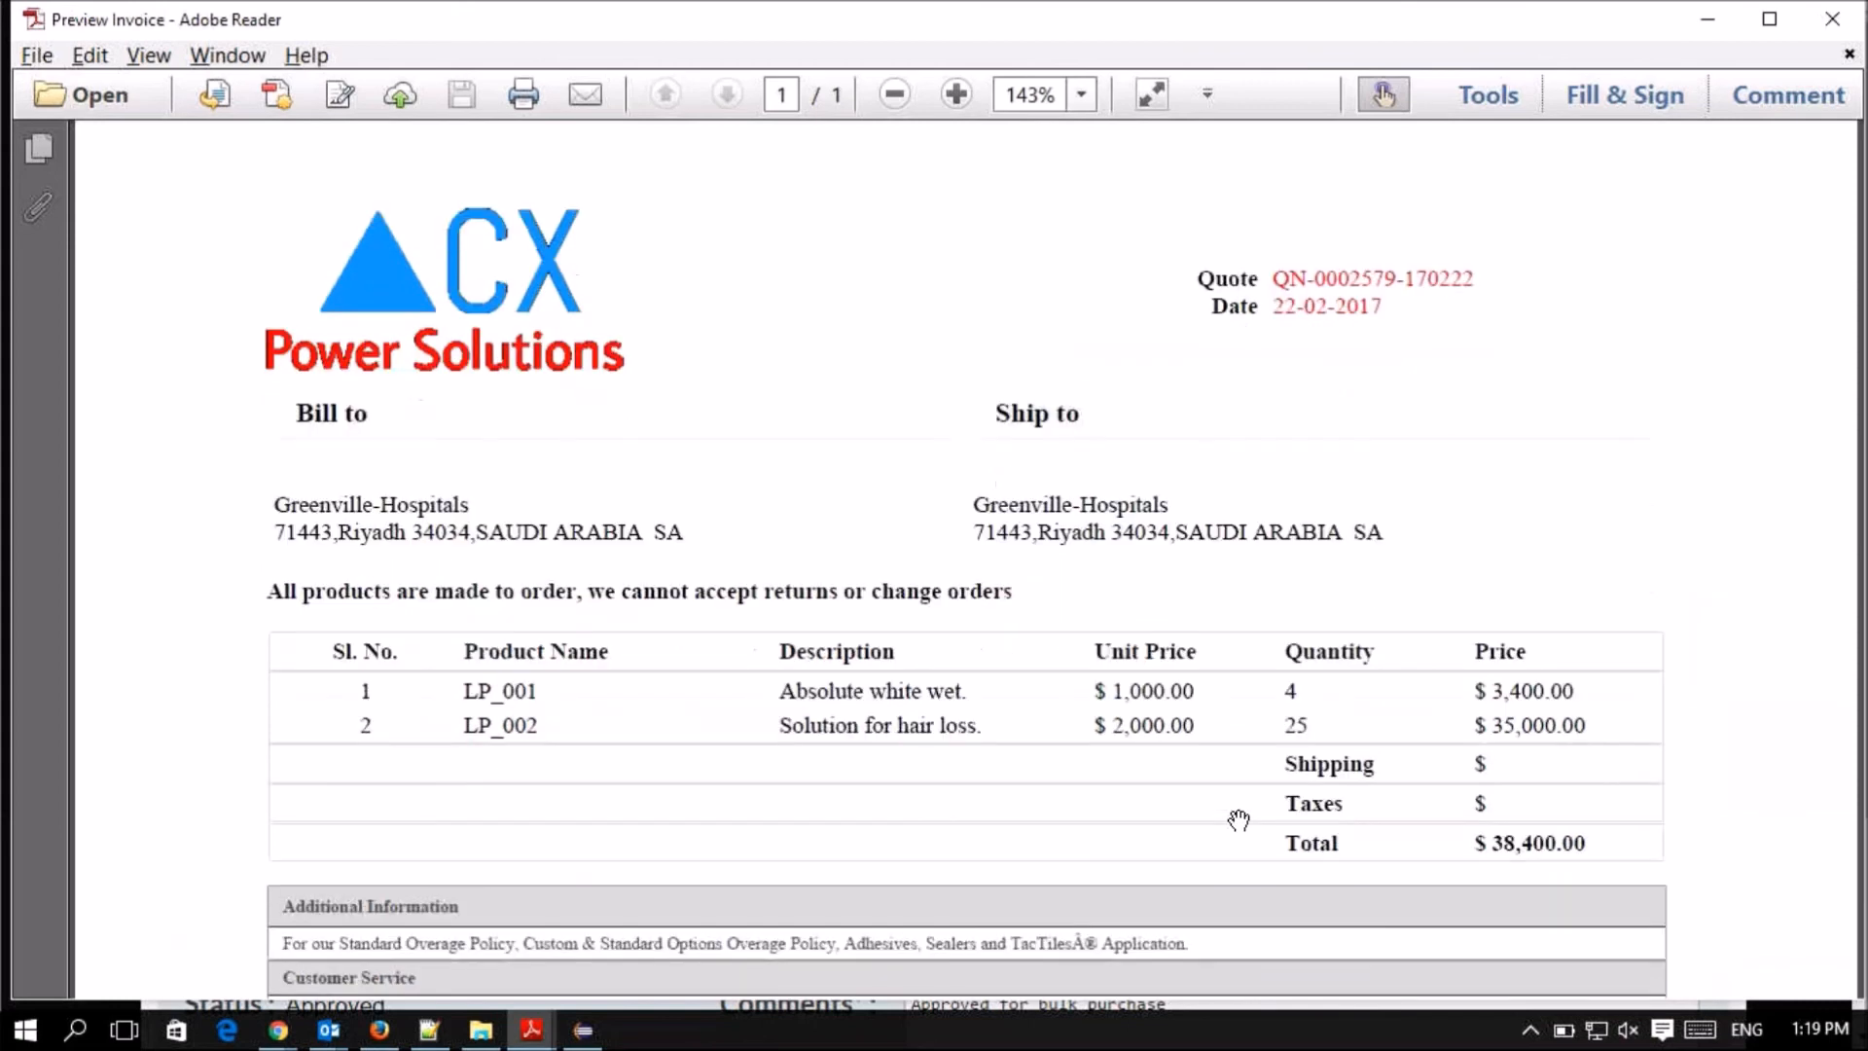
scroll(1239, 821, down, 10)
scroll(1238, 820, up, 10)
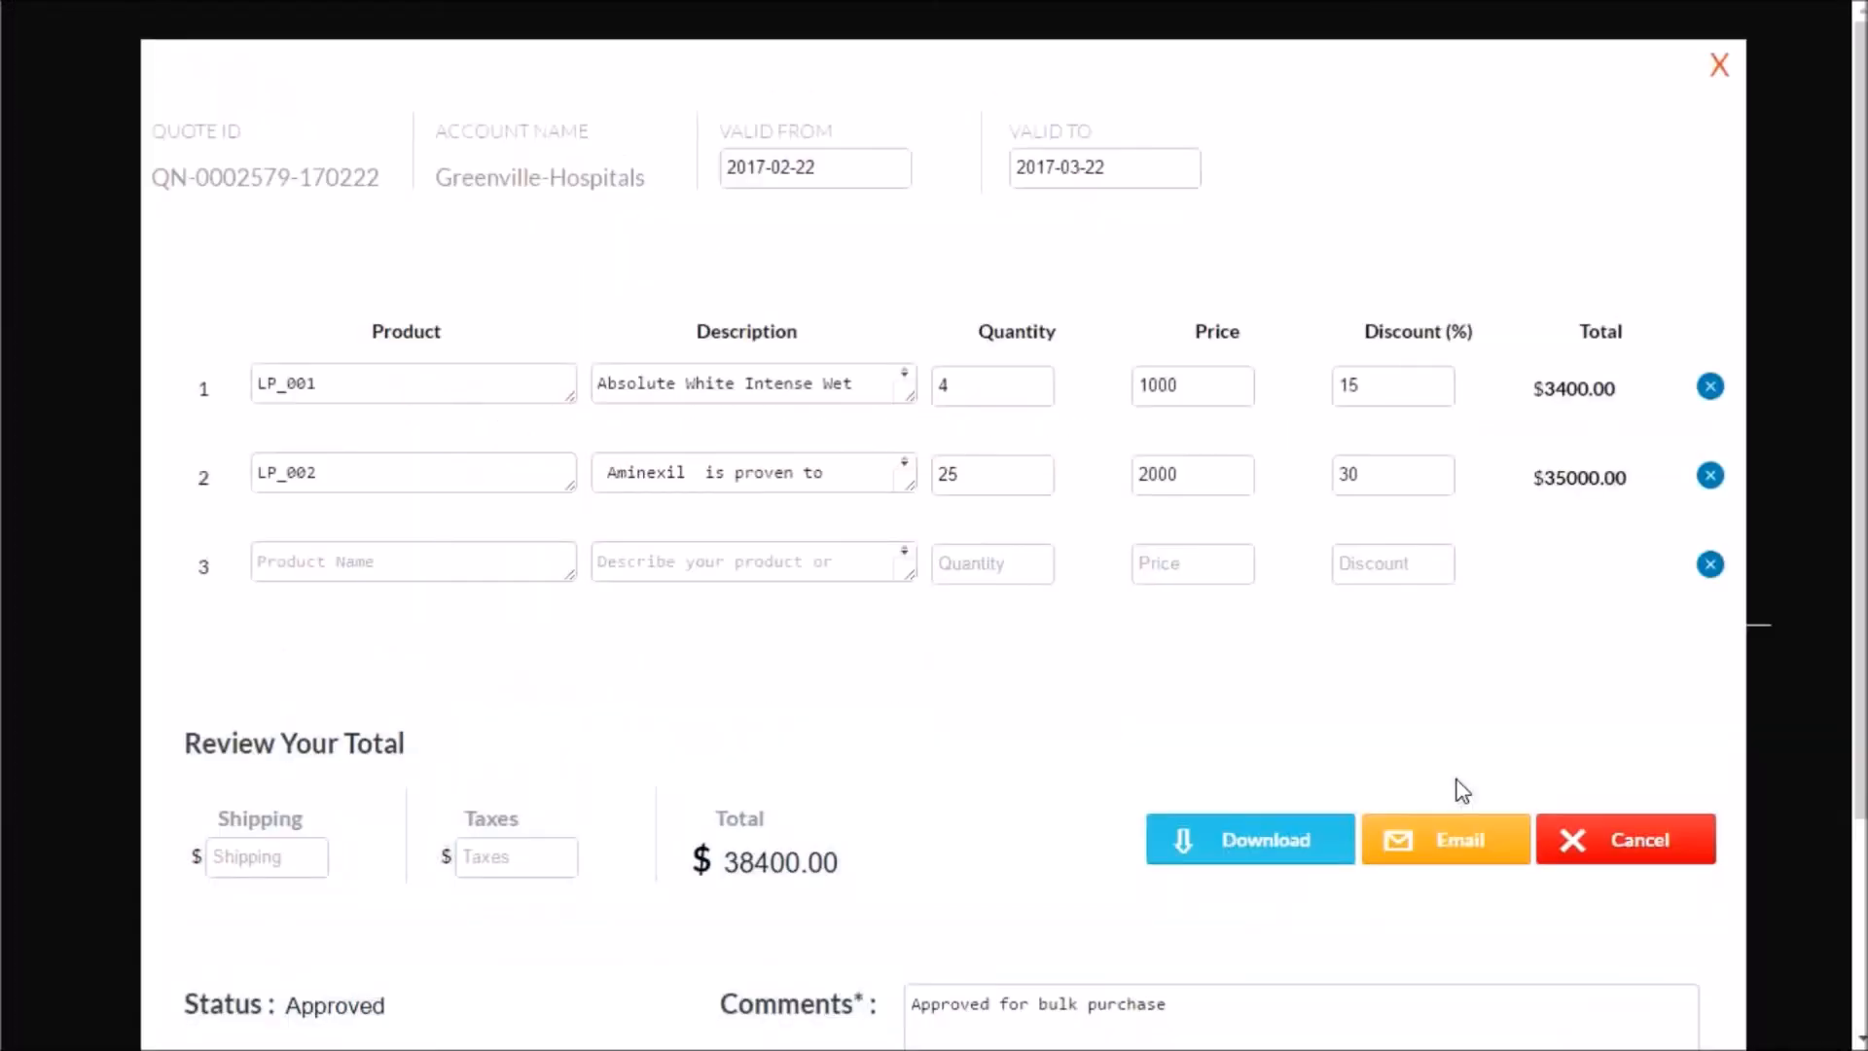
- Email the approved quote from the quote tool
click(1428, 843)
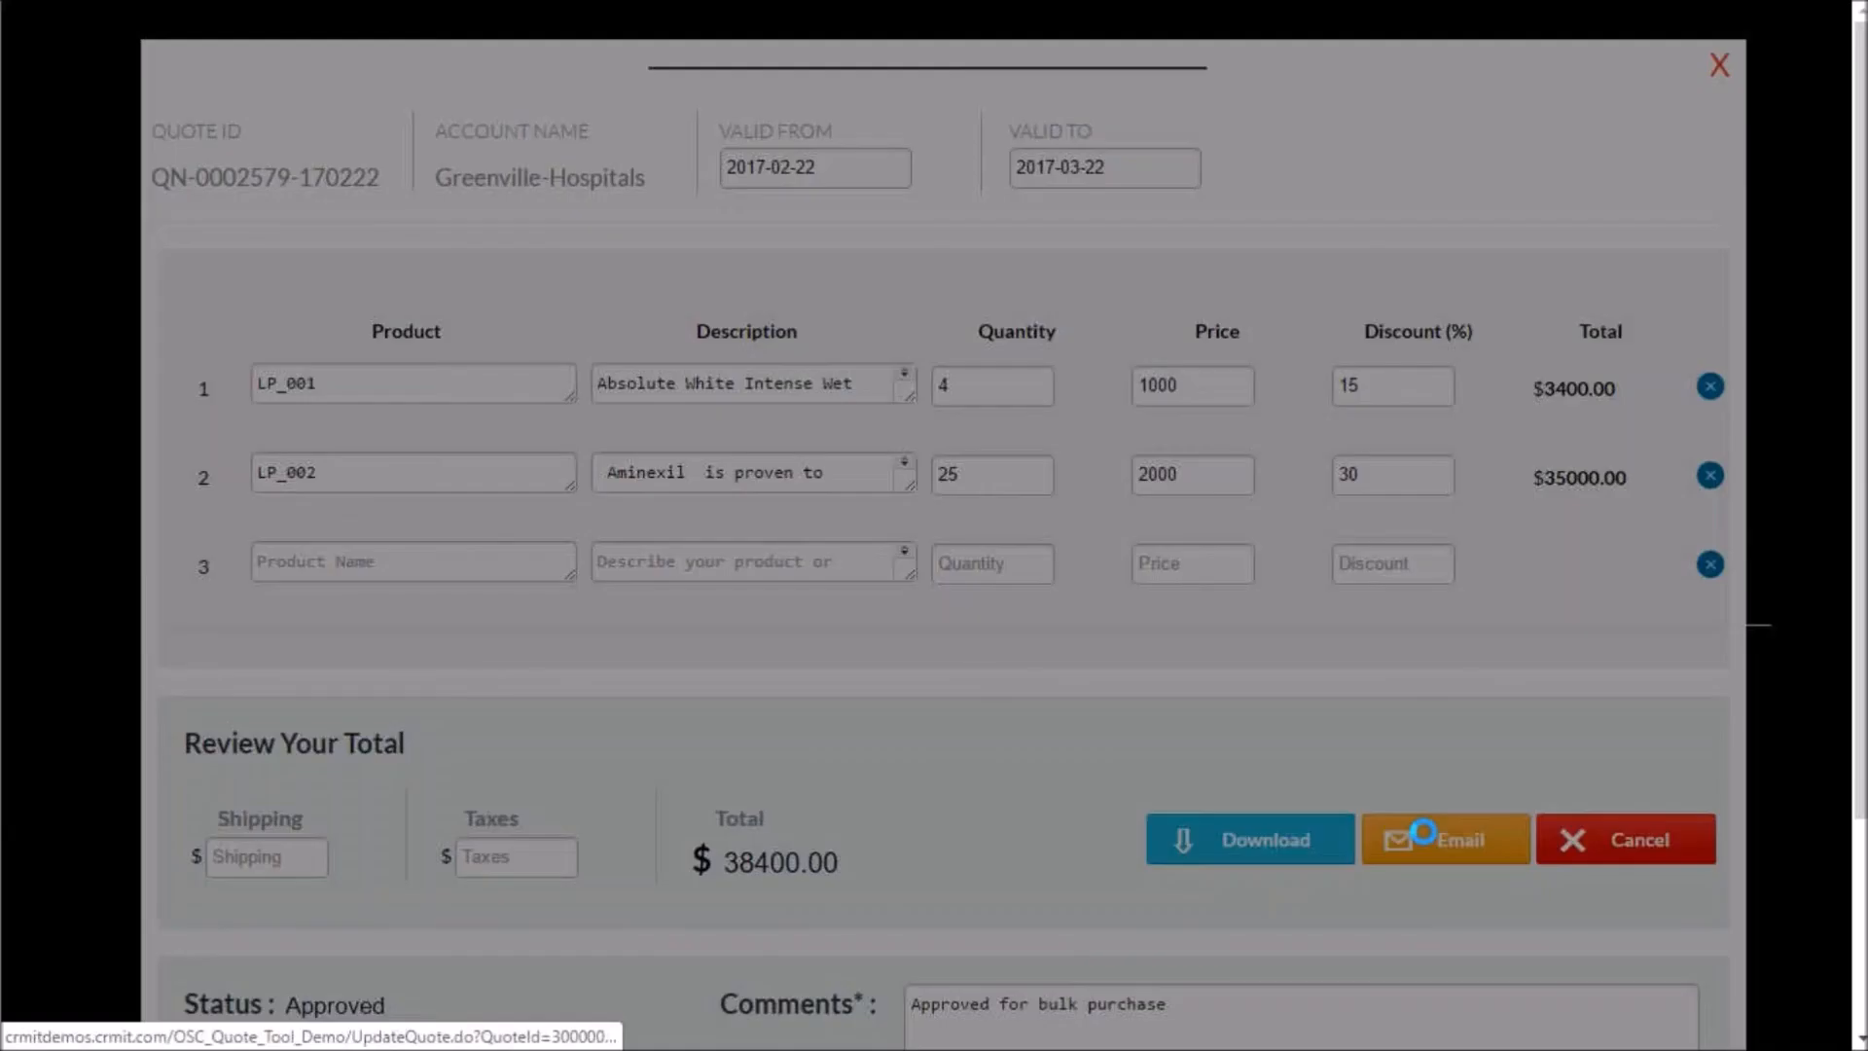